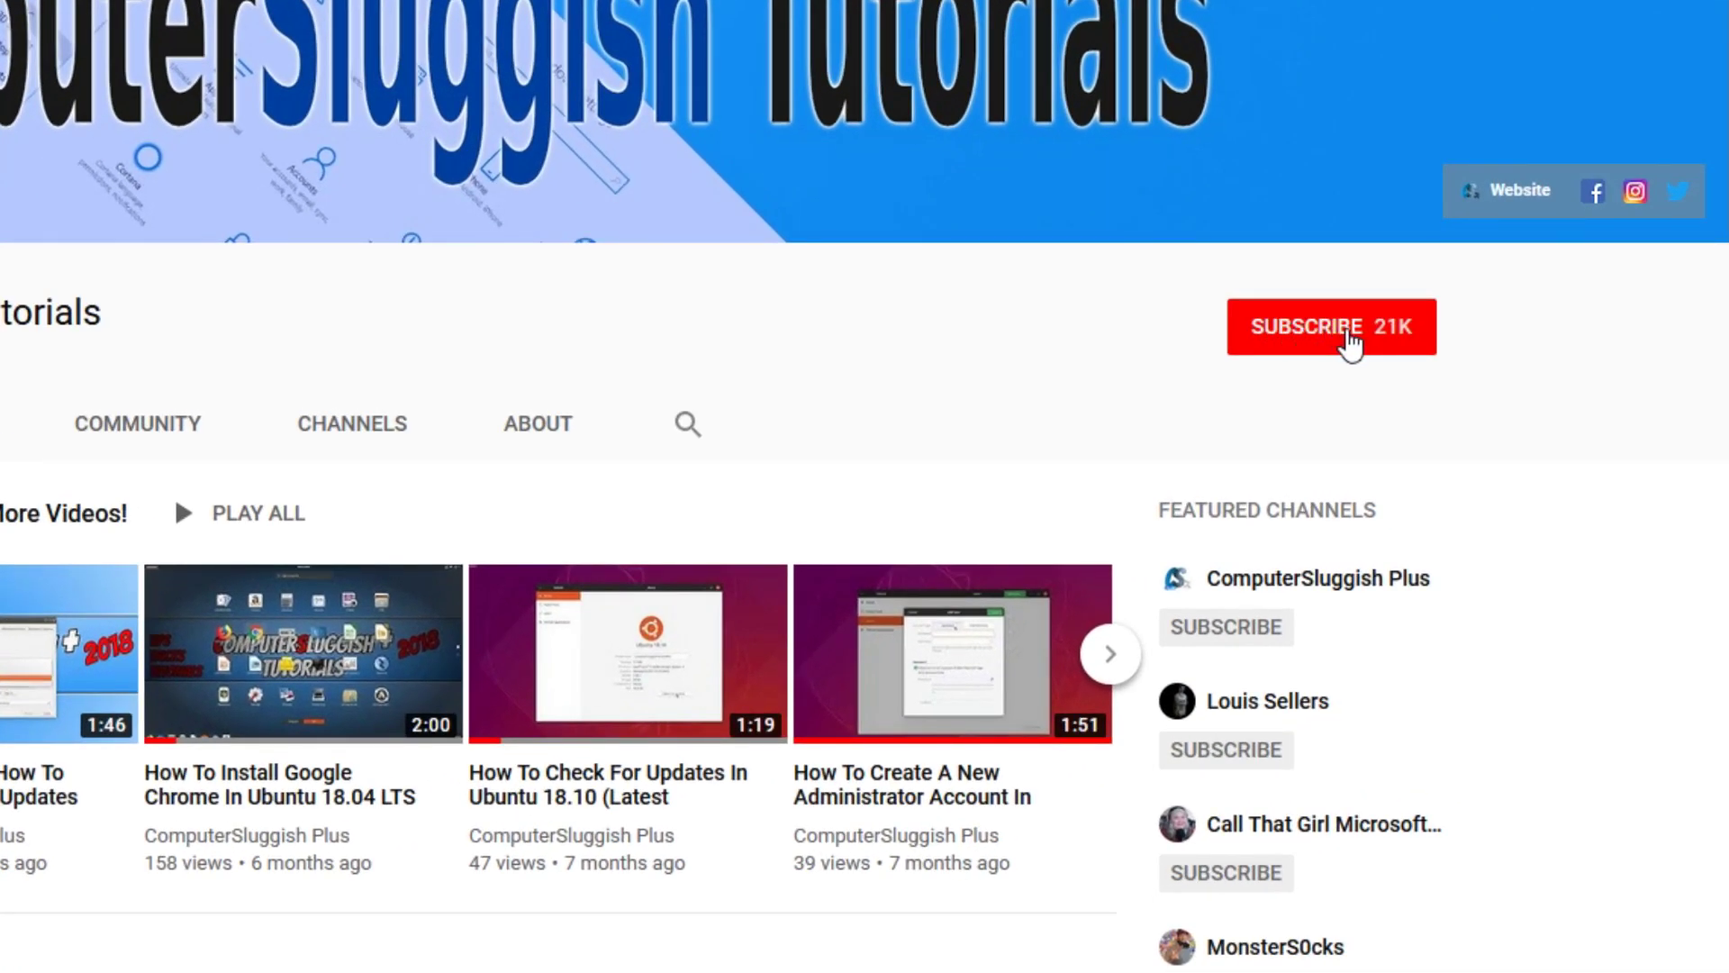
Subscribe to the tutorial channel on YouTube and enable bell notifications for its uploads
click(1349, 341)
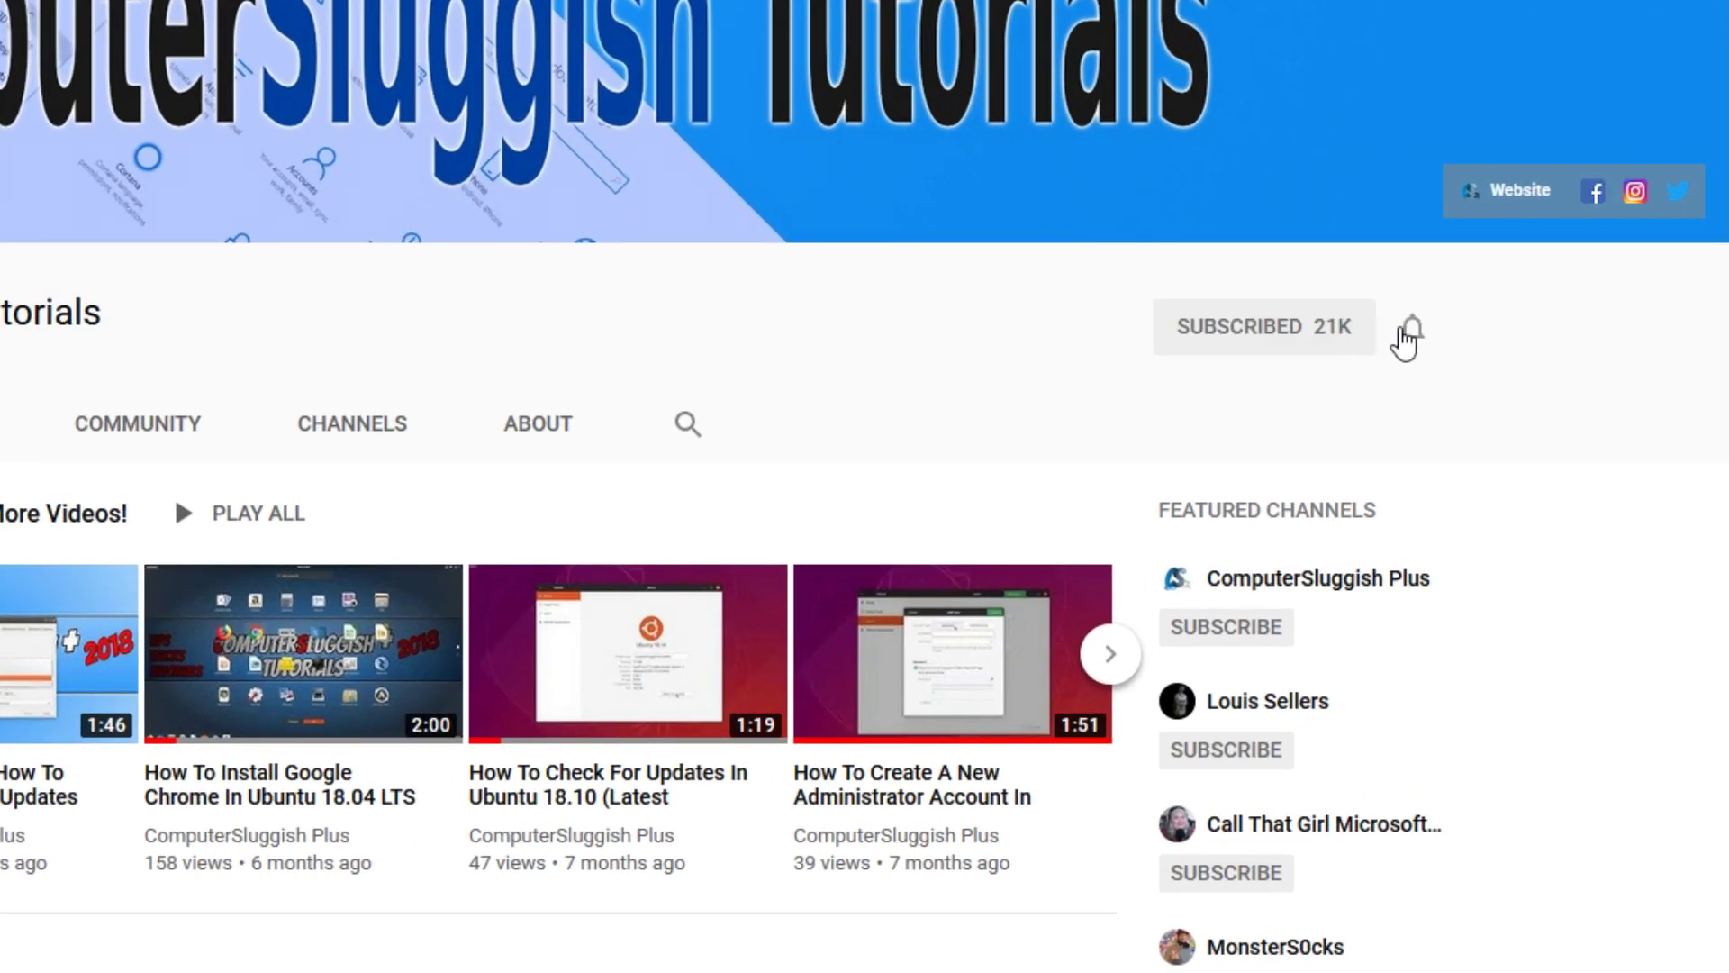
click(1414, 331)
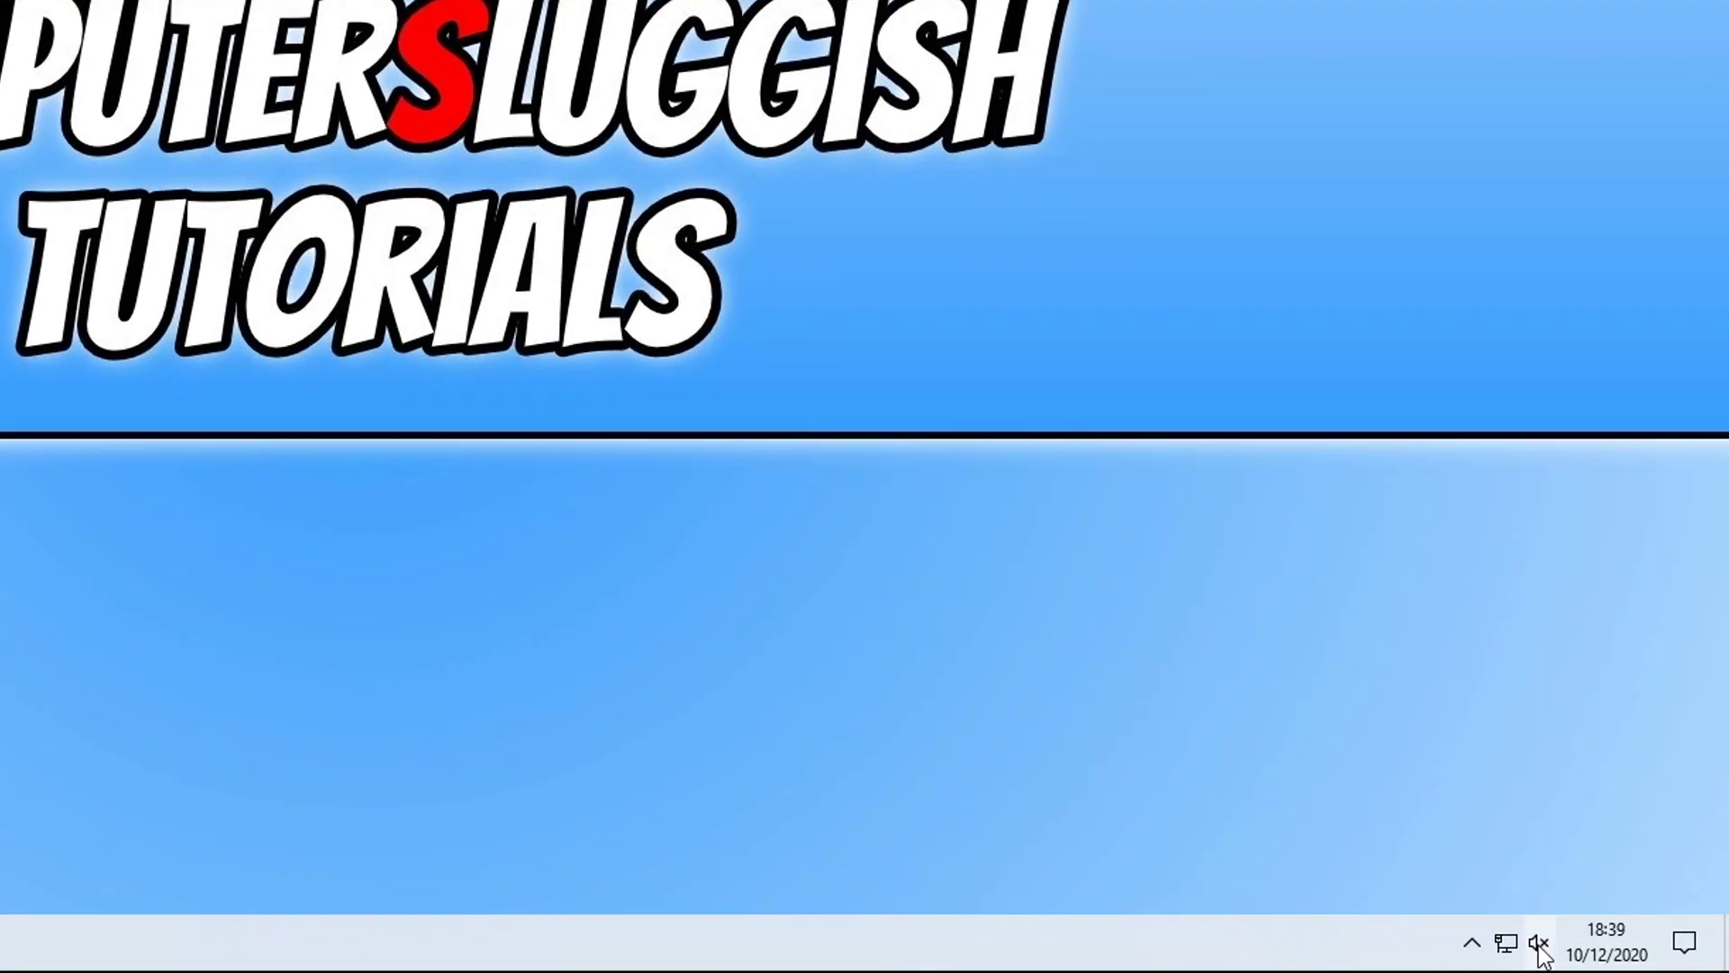
Open Sound settings from the taskbar speaker icon and check the available input microphones
right_click(1606, 954)
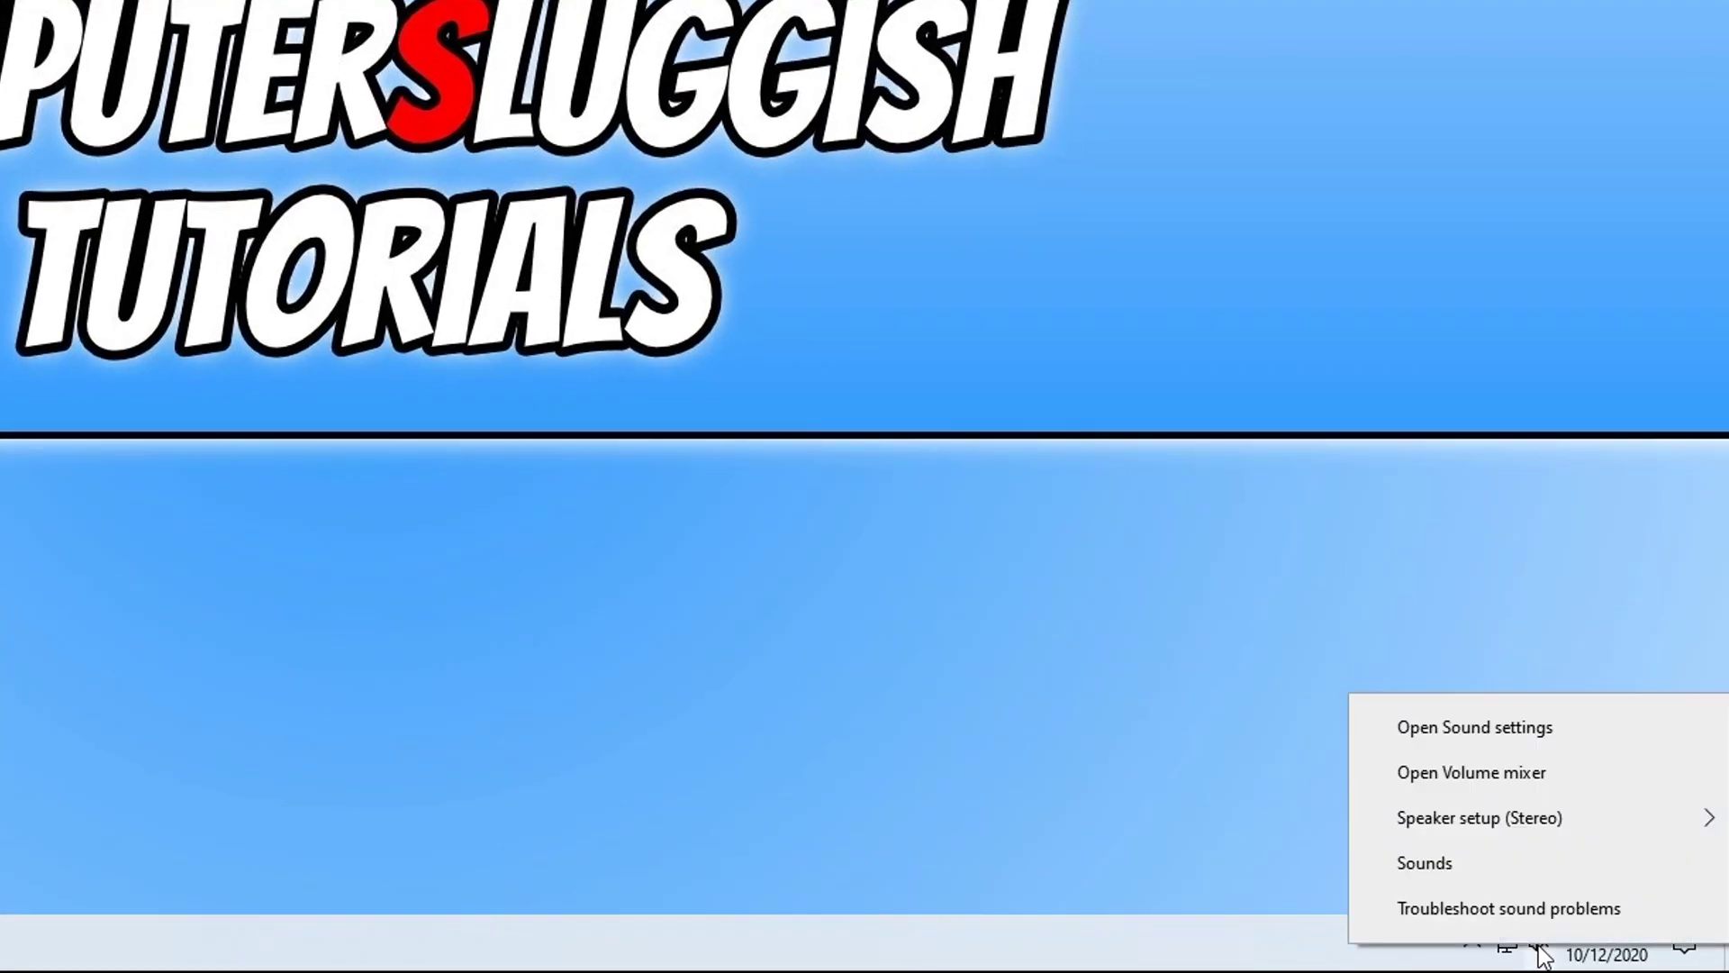
click(1563, 723)
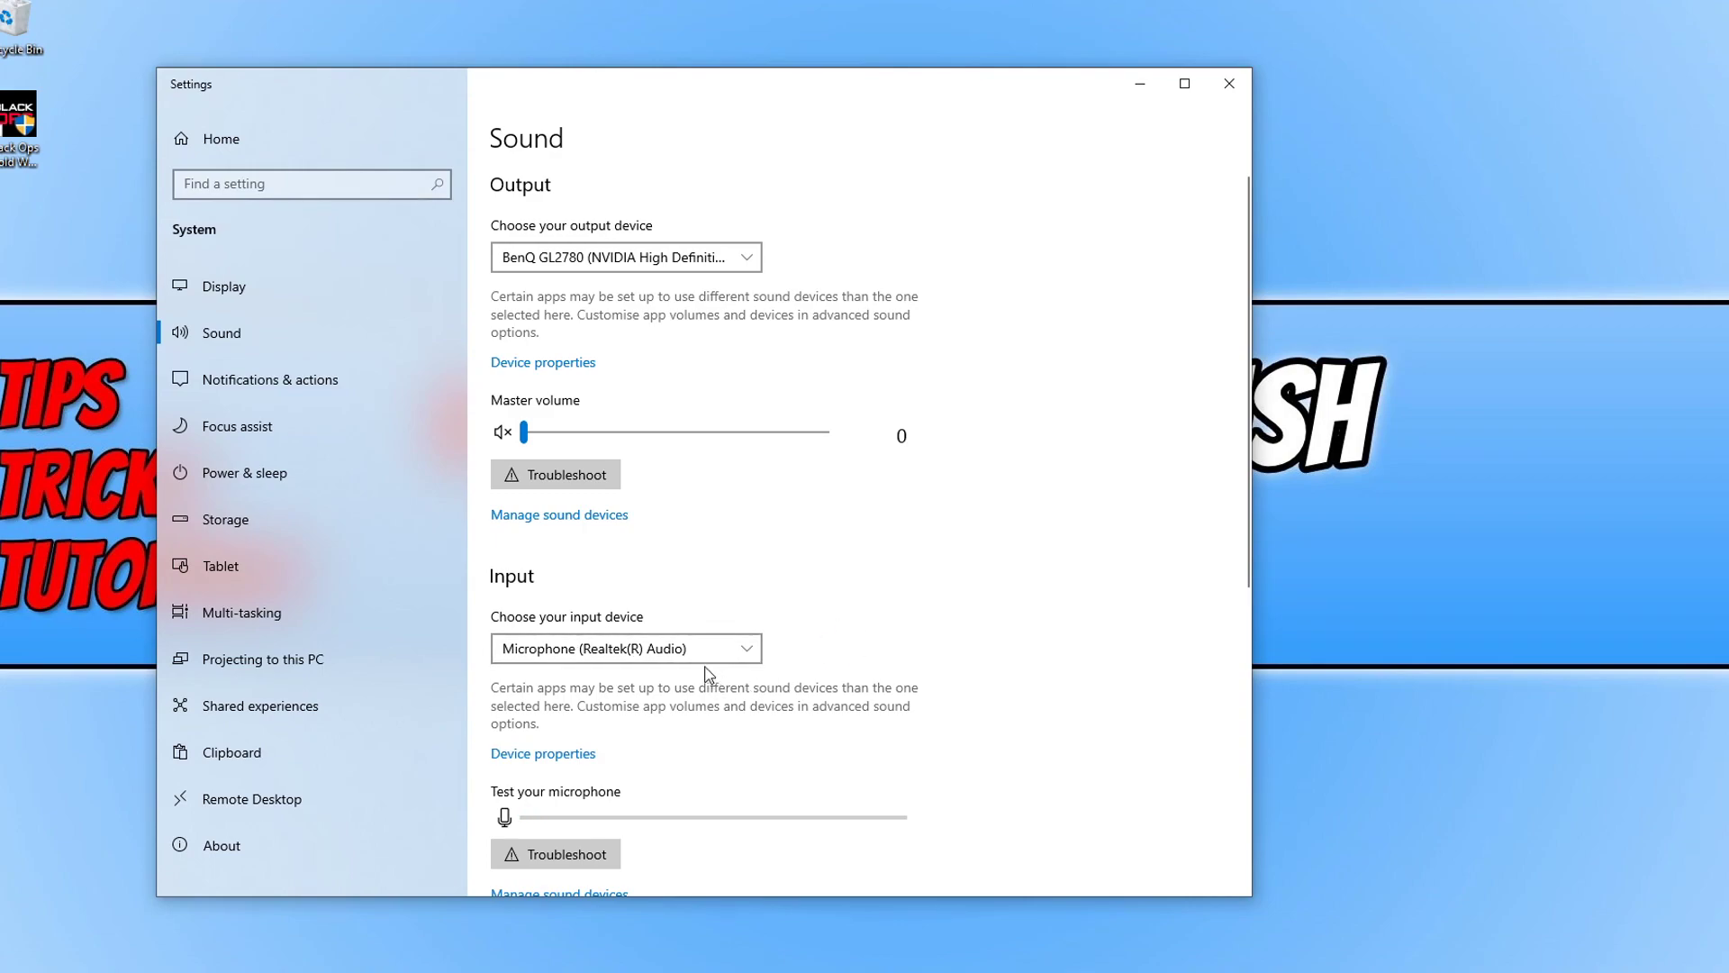
click(755, 648)
Keep the Realtek microphone as input and run its recording troubleshooter, which finds no problem
click(884, 660)
scroll(817, 578, down, 3)
click(603, 727)
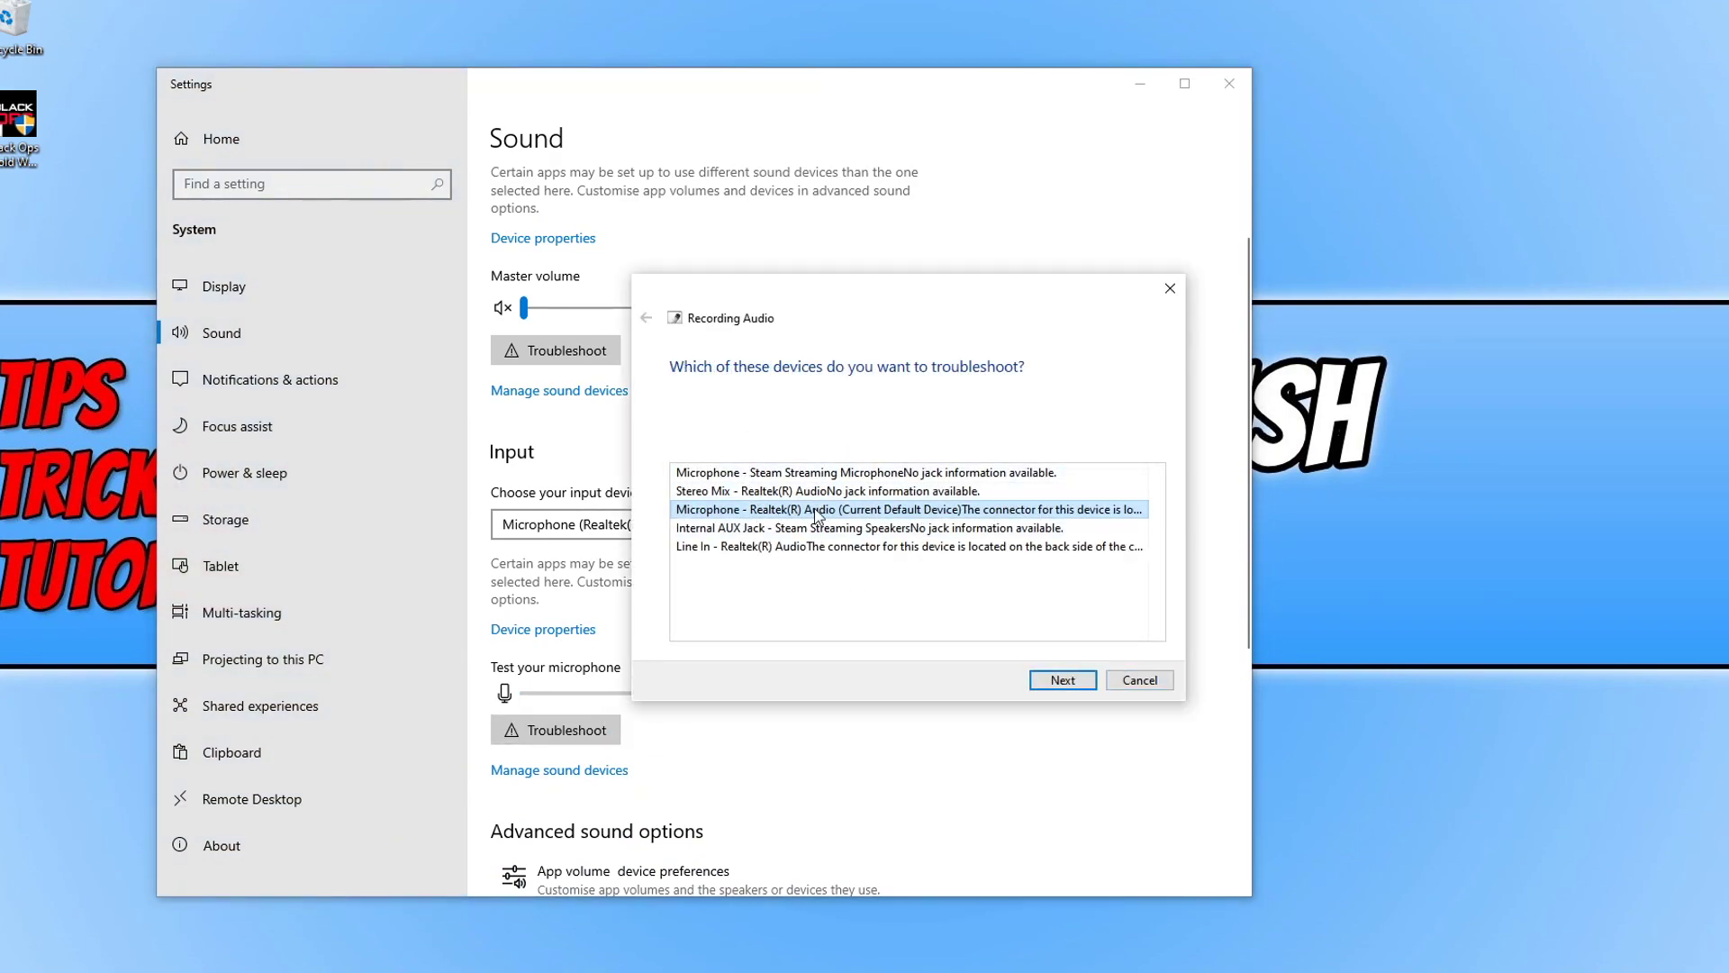
click(1063, 681)
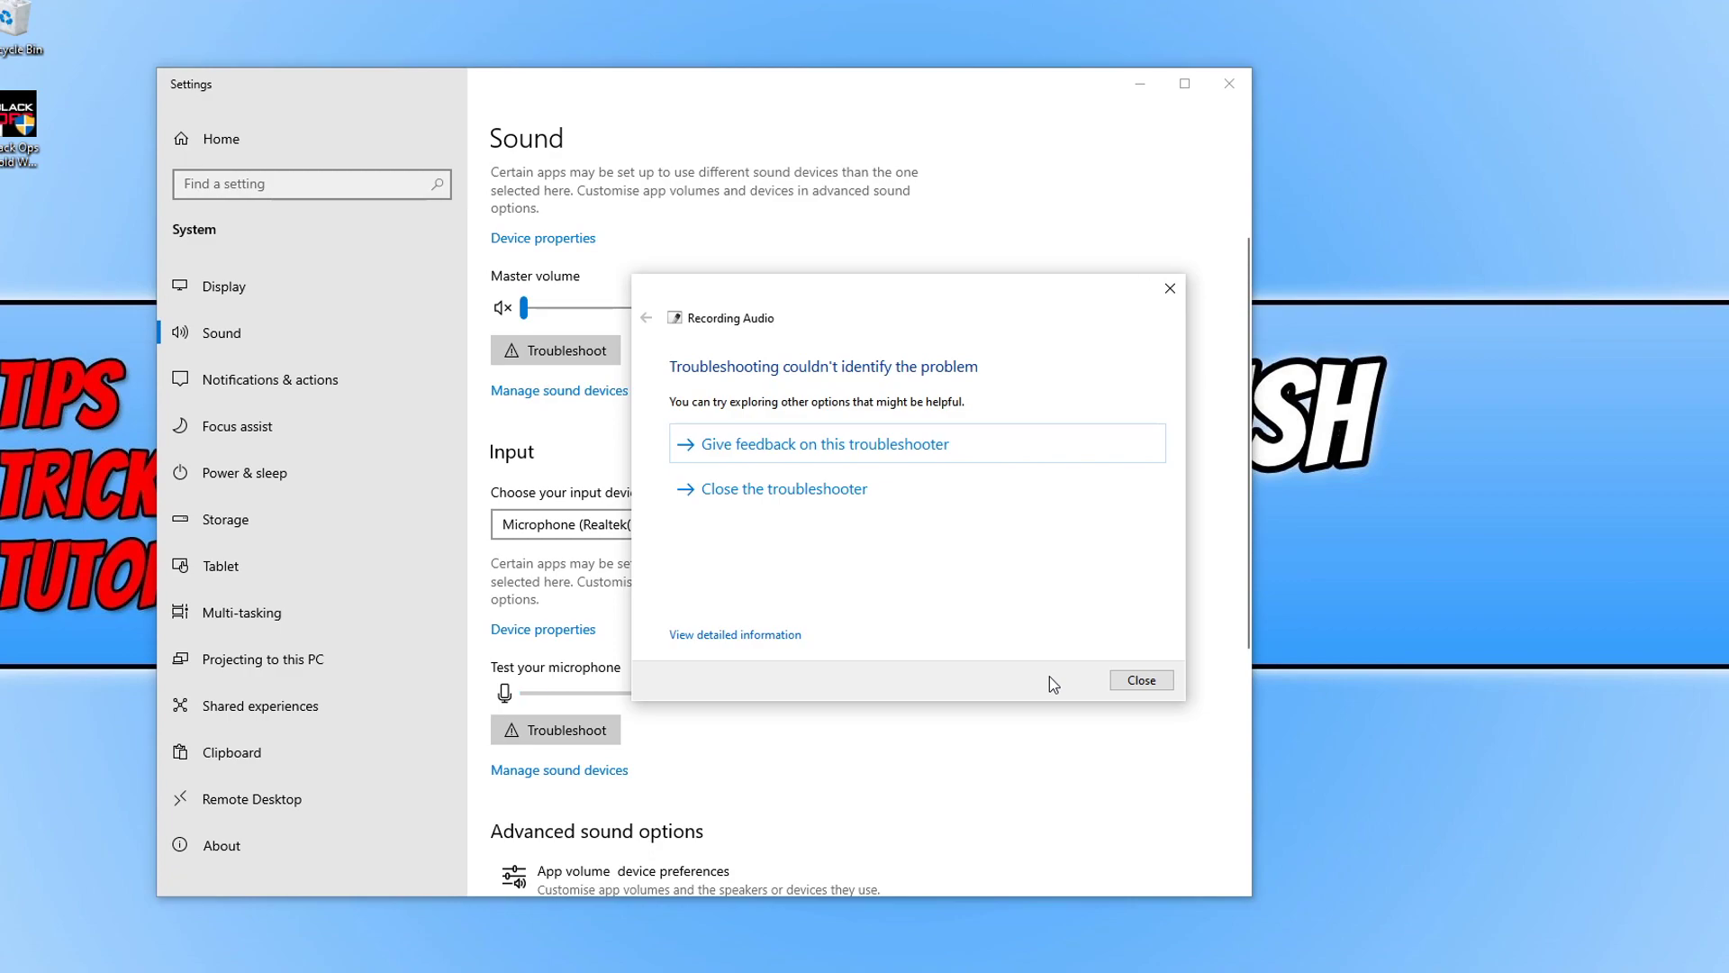
click(909, 493)
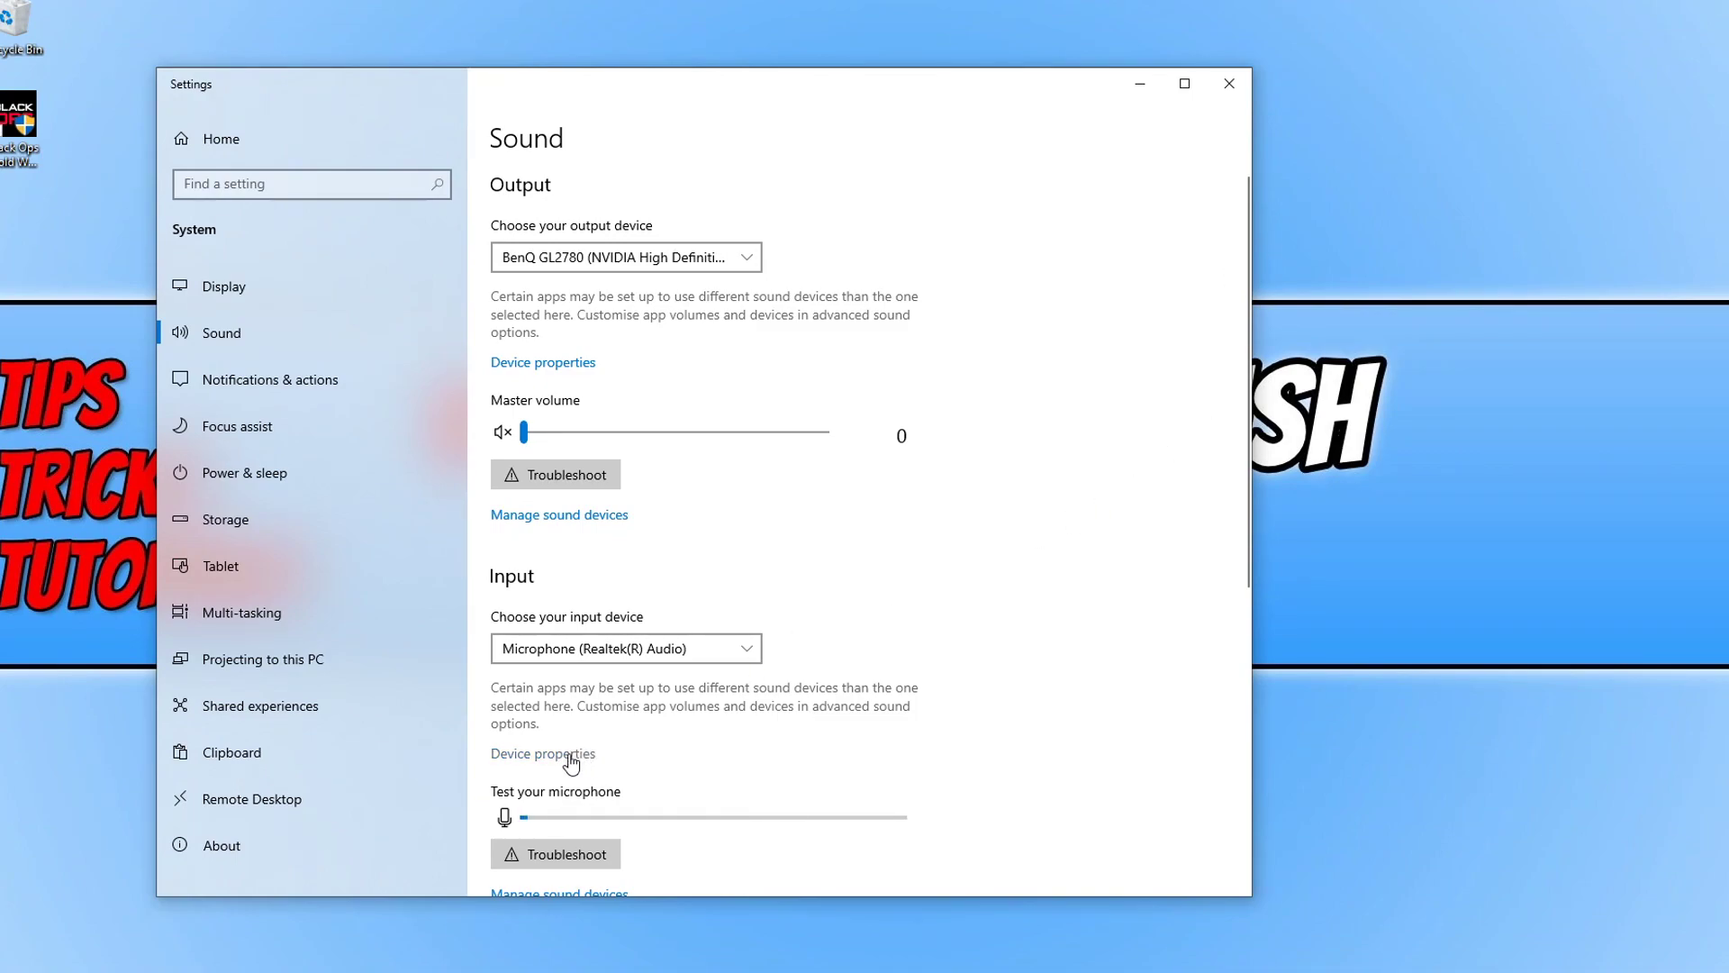
Confirm the microphone's device properties volume is 100, then close the Settings window
click(541, 756)
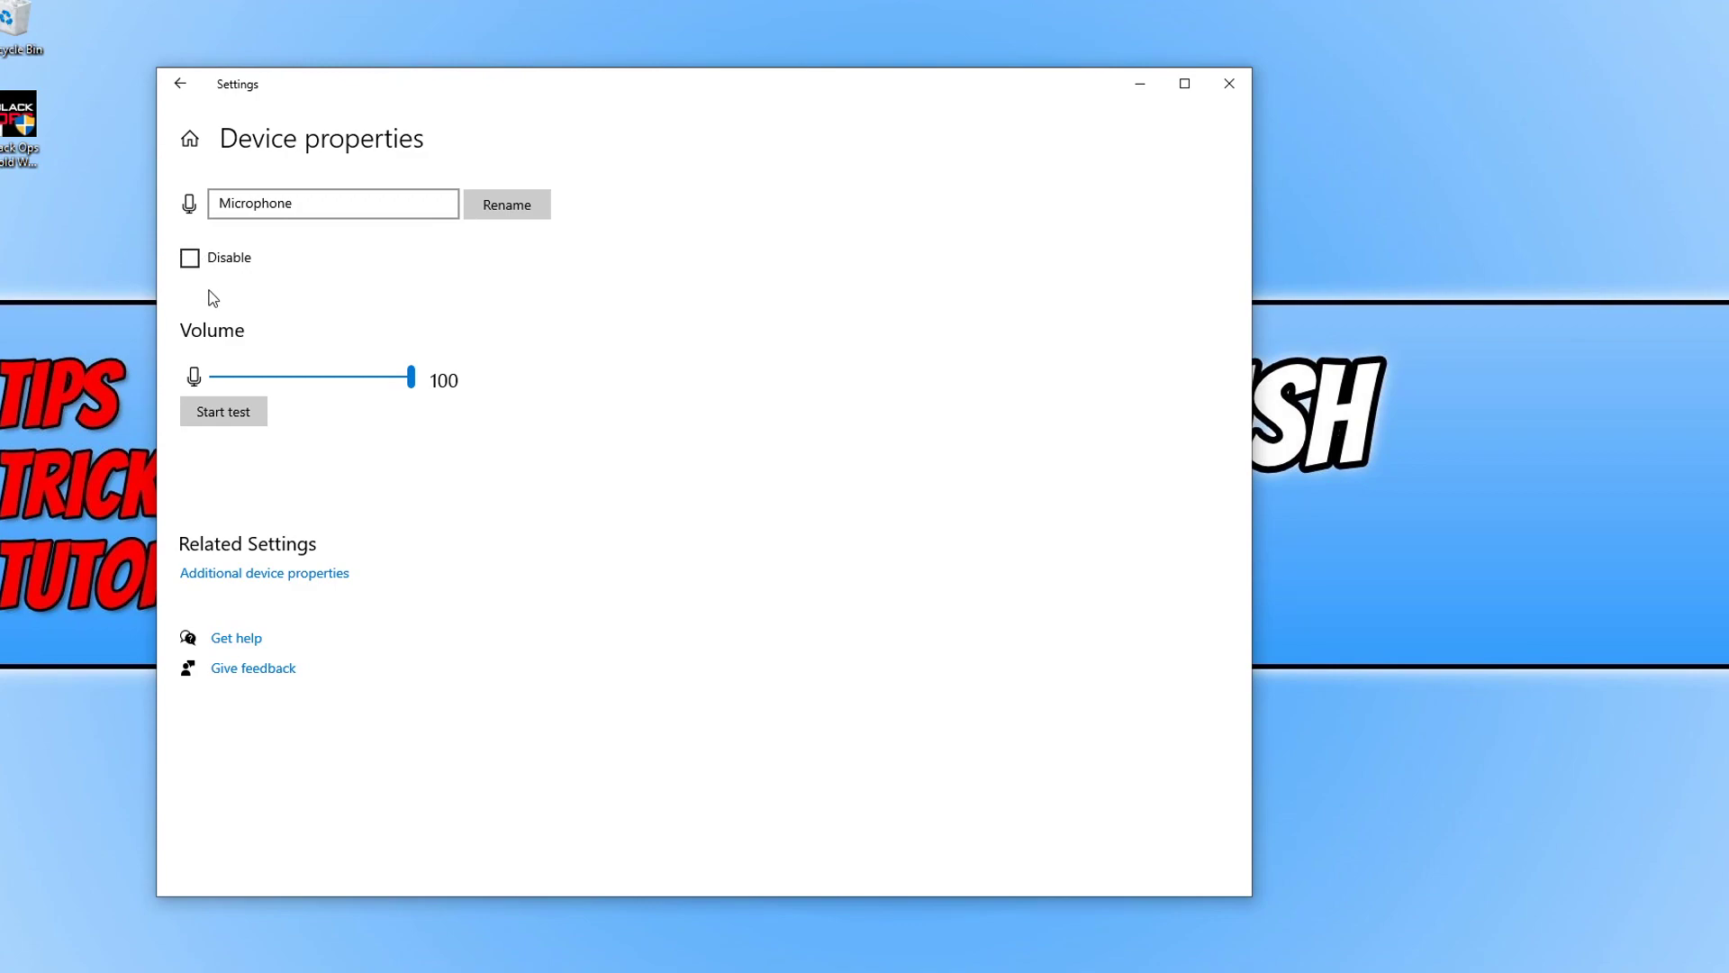
click(414, 380)
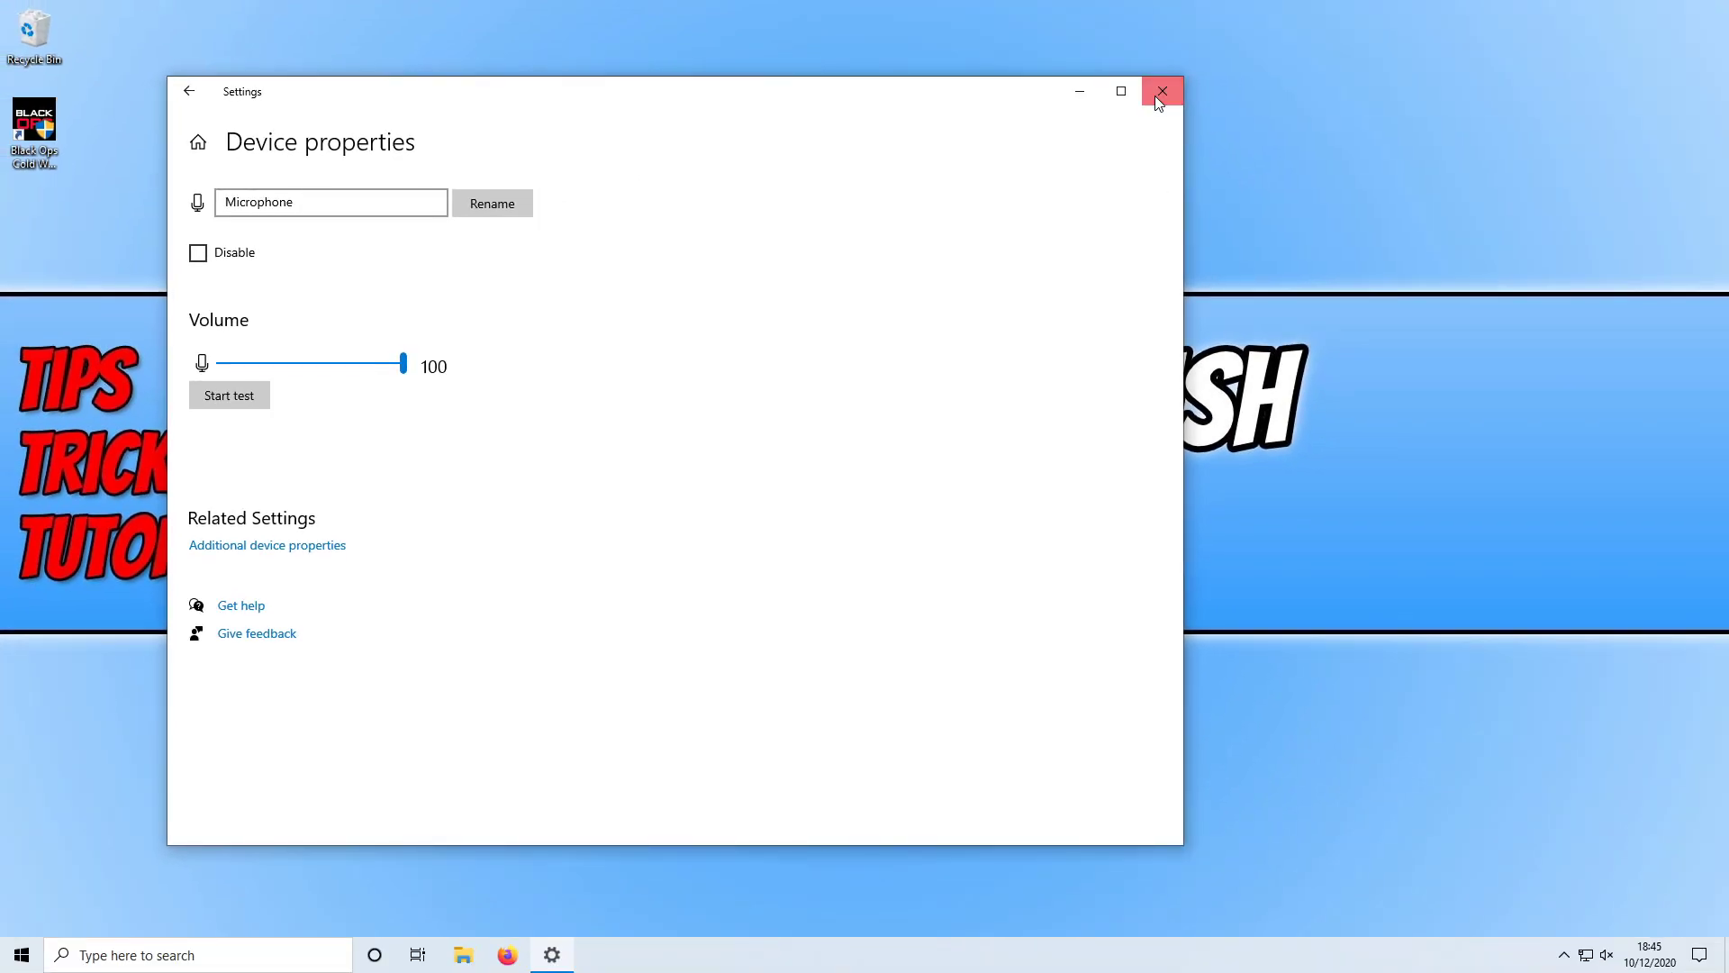
click(1161, 93)
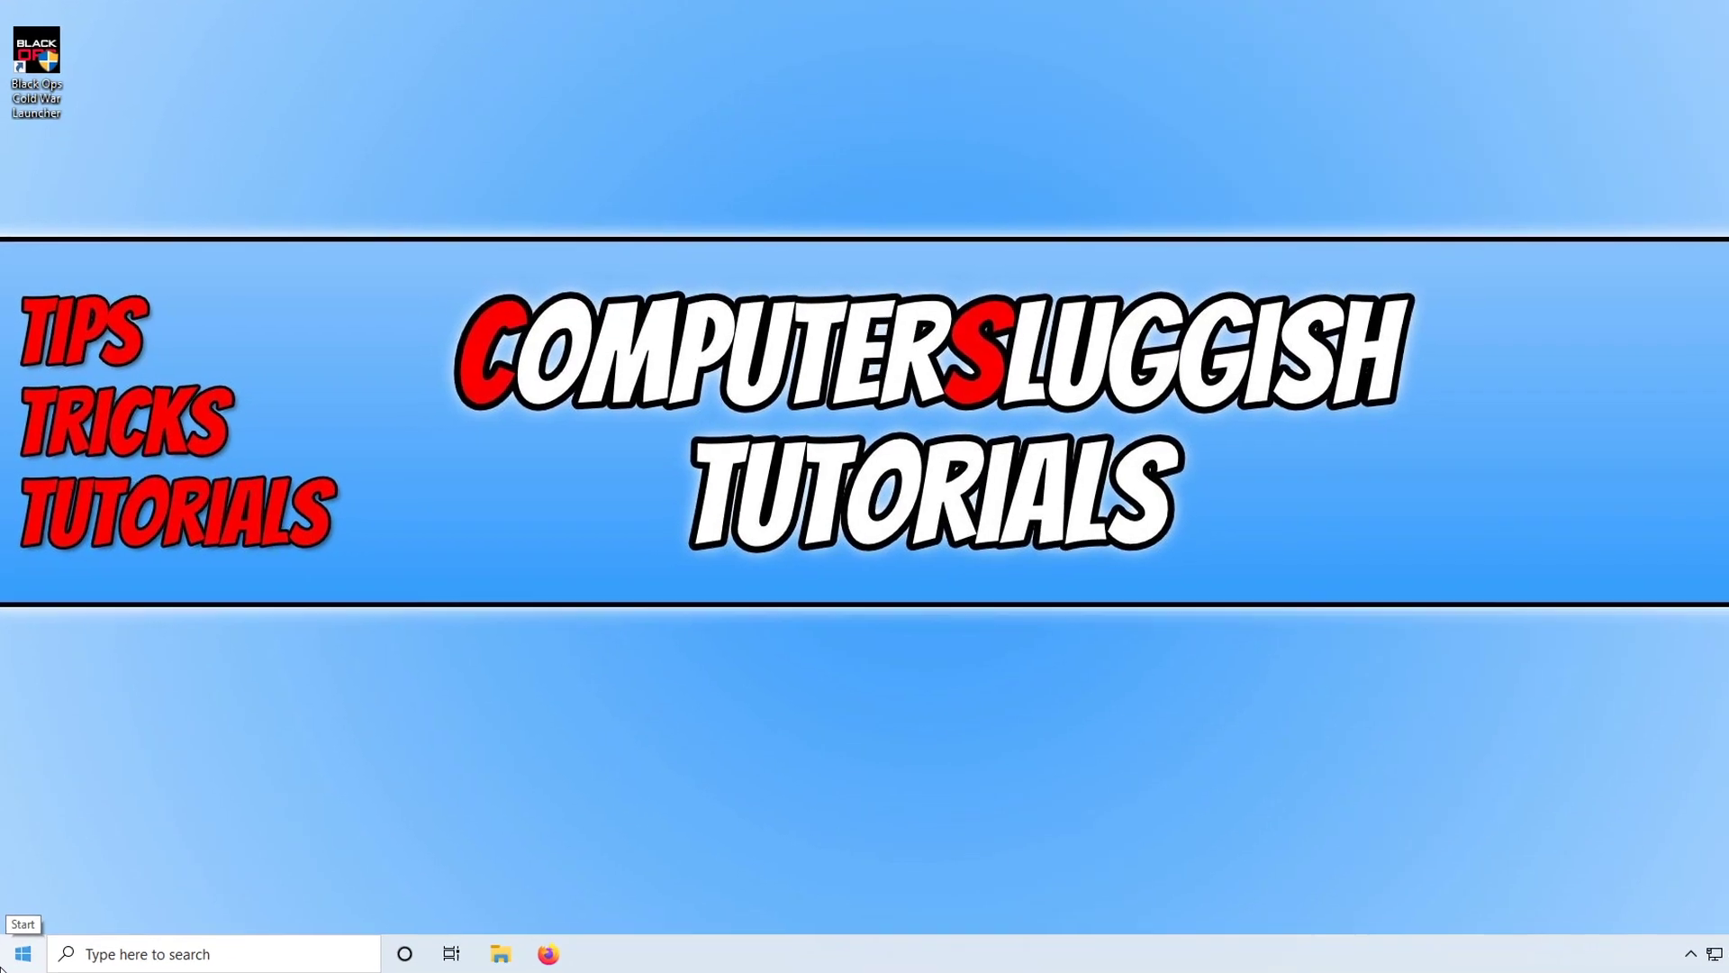
Open Device Manager via a 'device' search and bring up actions for Realtek(R) Audio under Sound controllers
click(7, 963)
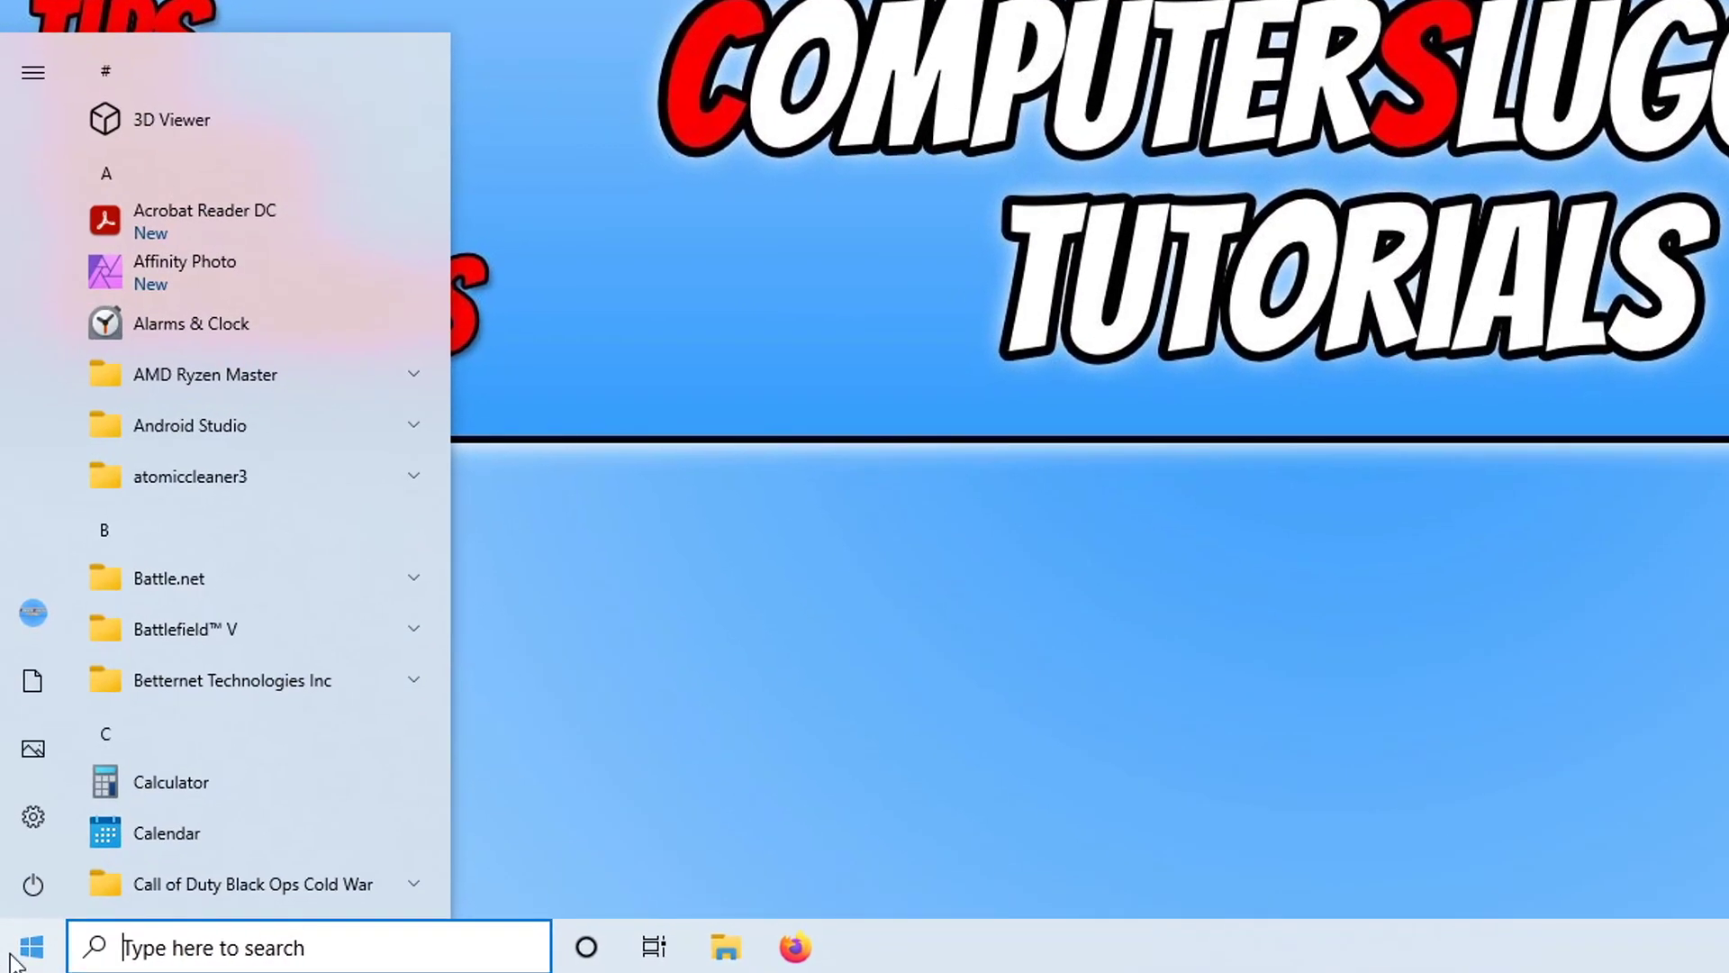
text(device)
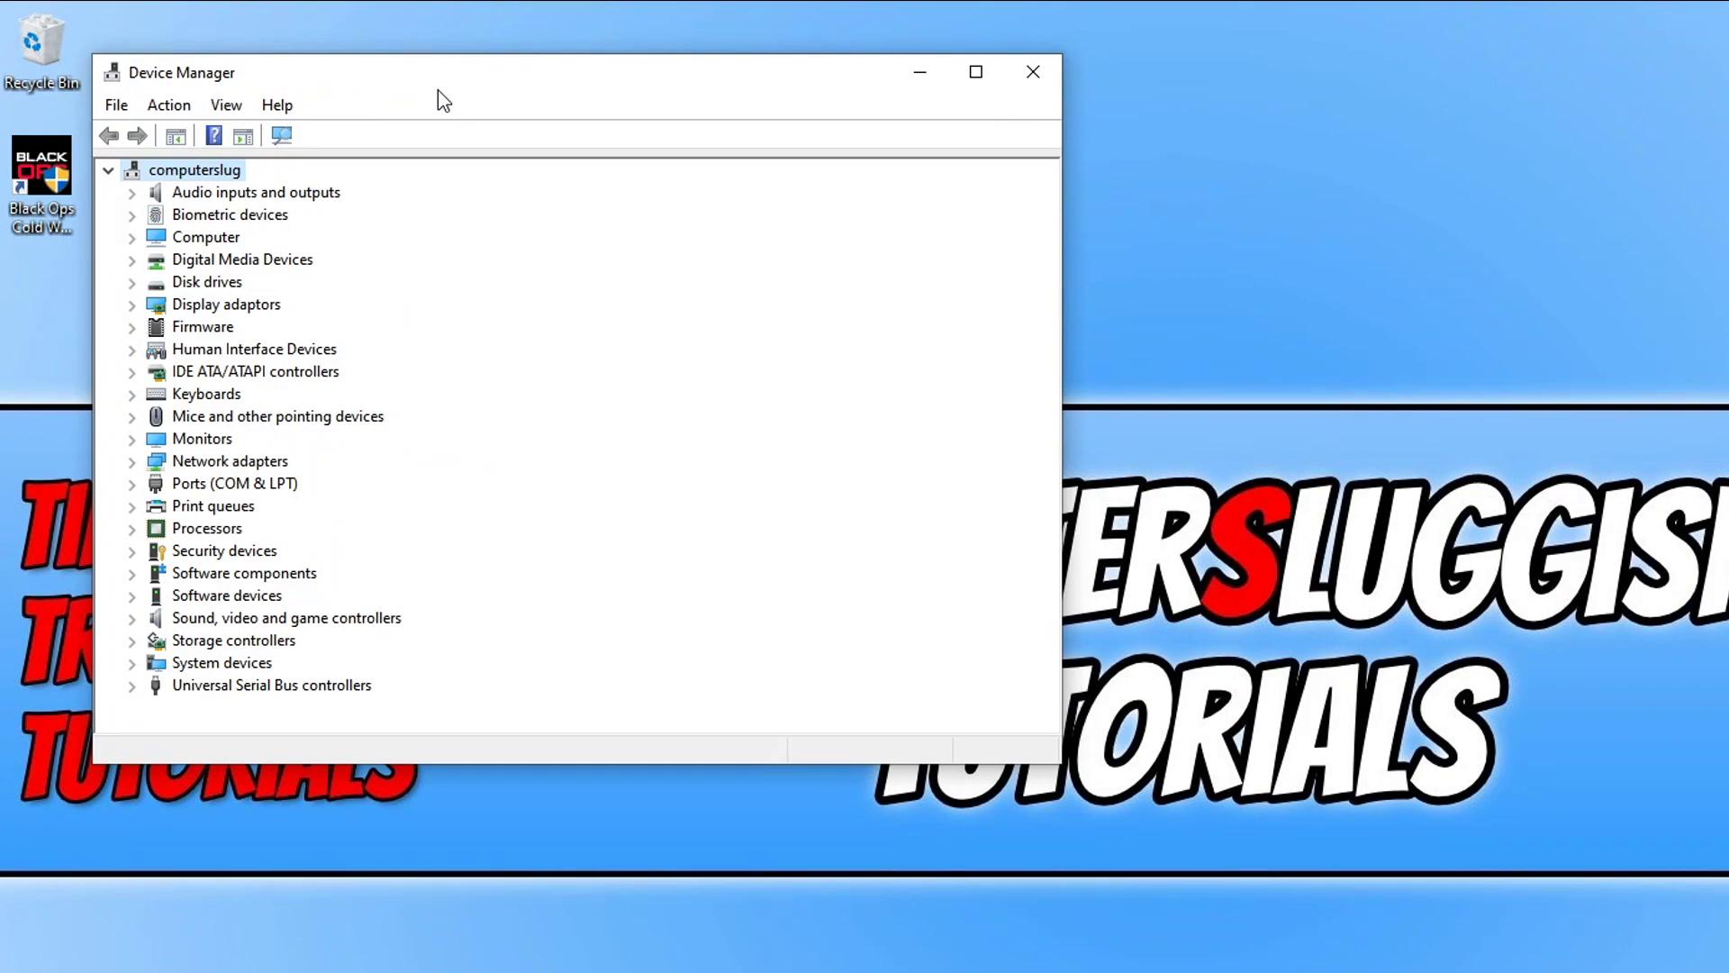
click(133, 620)
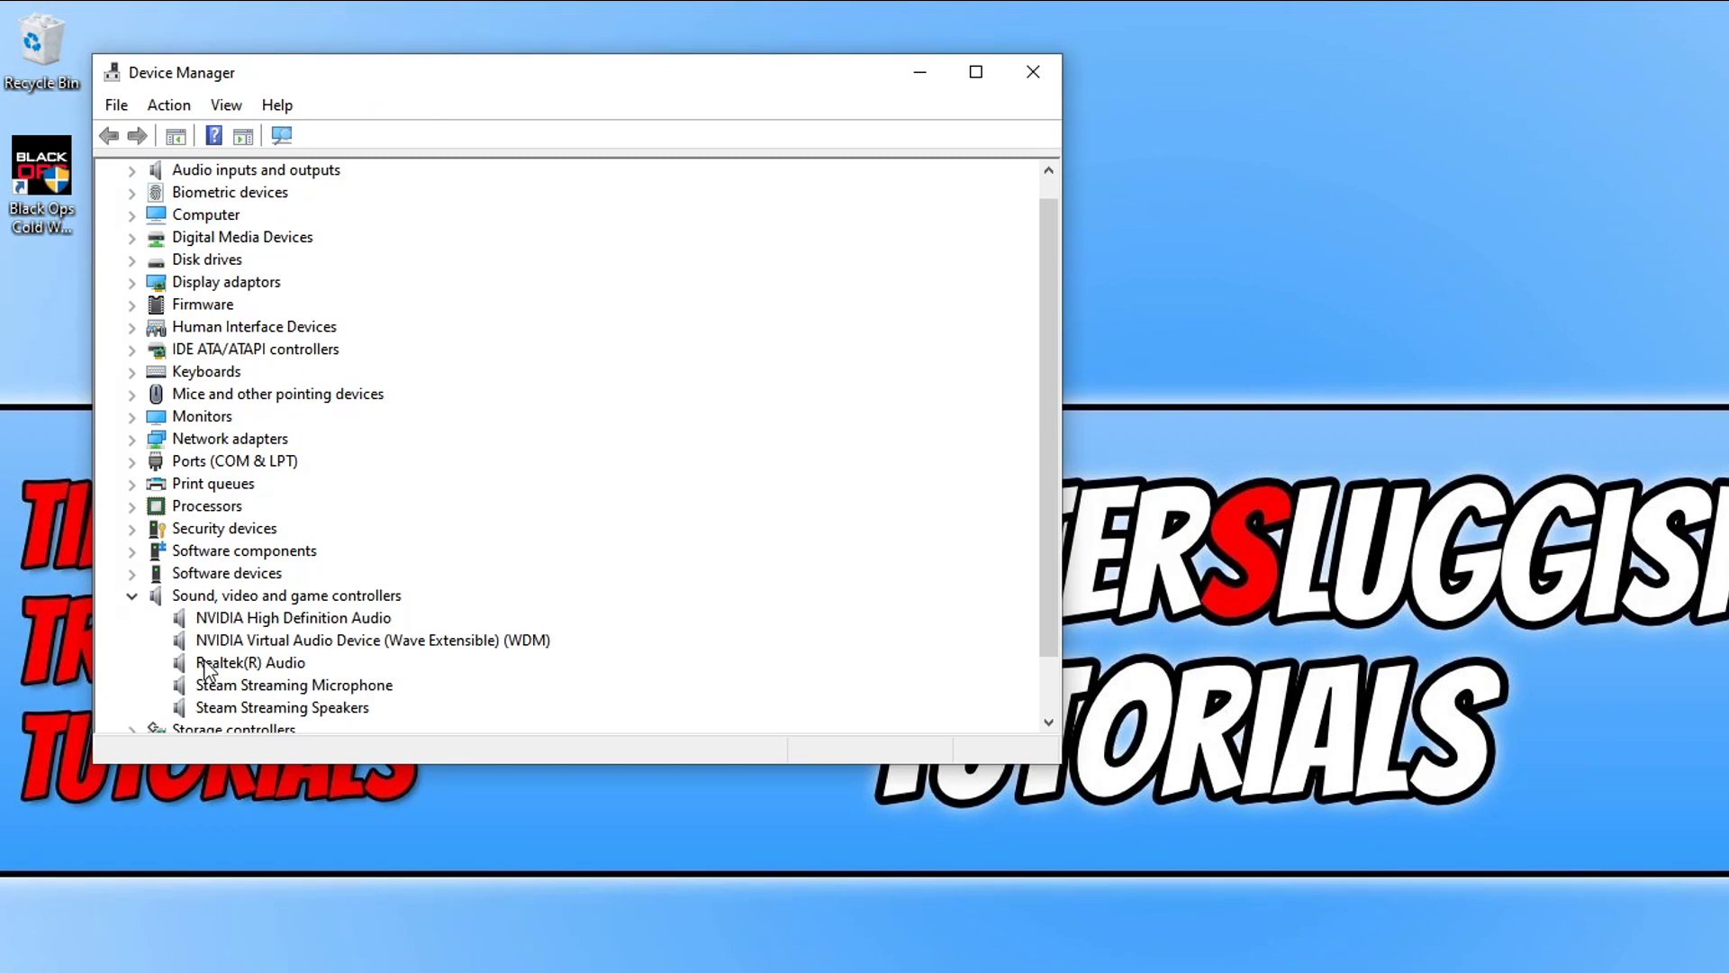
click(248, 671)
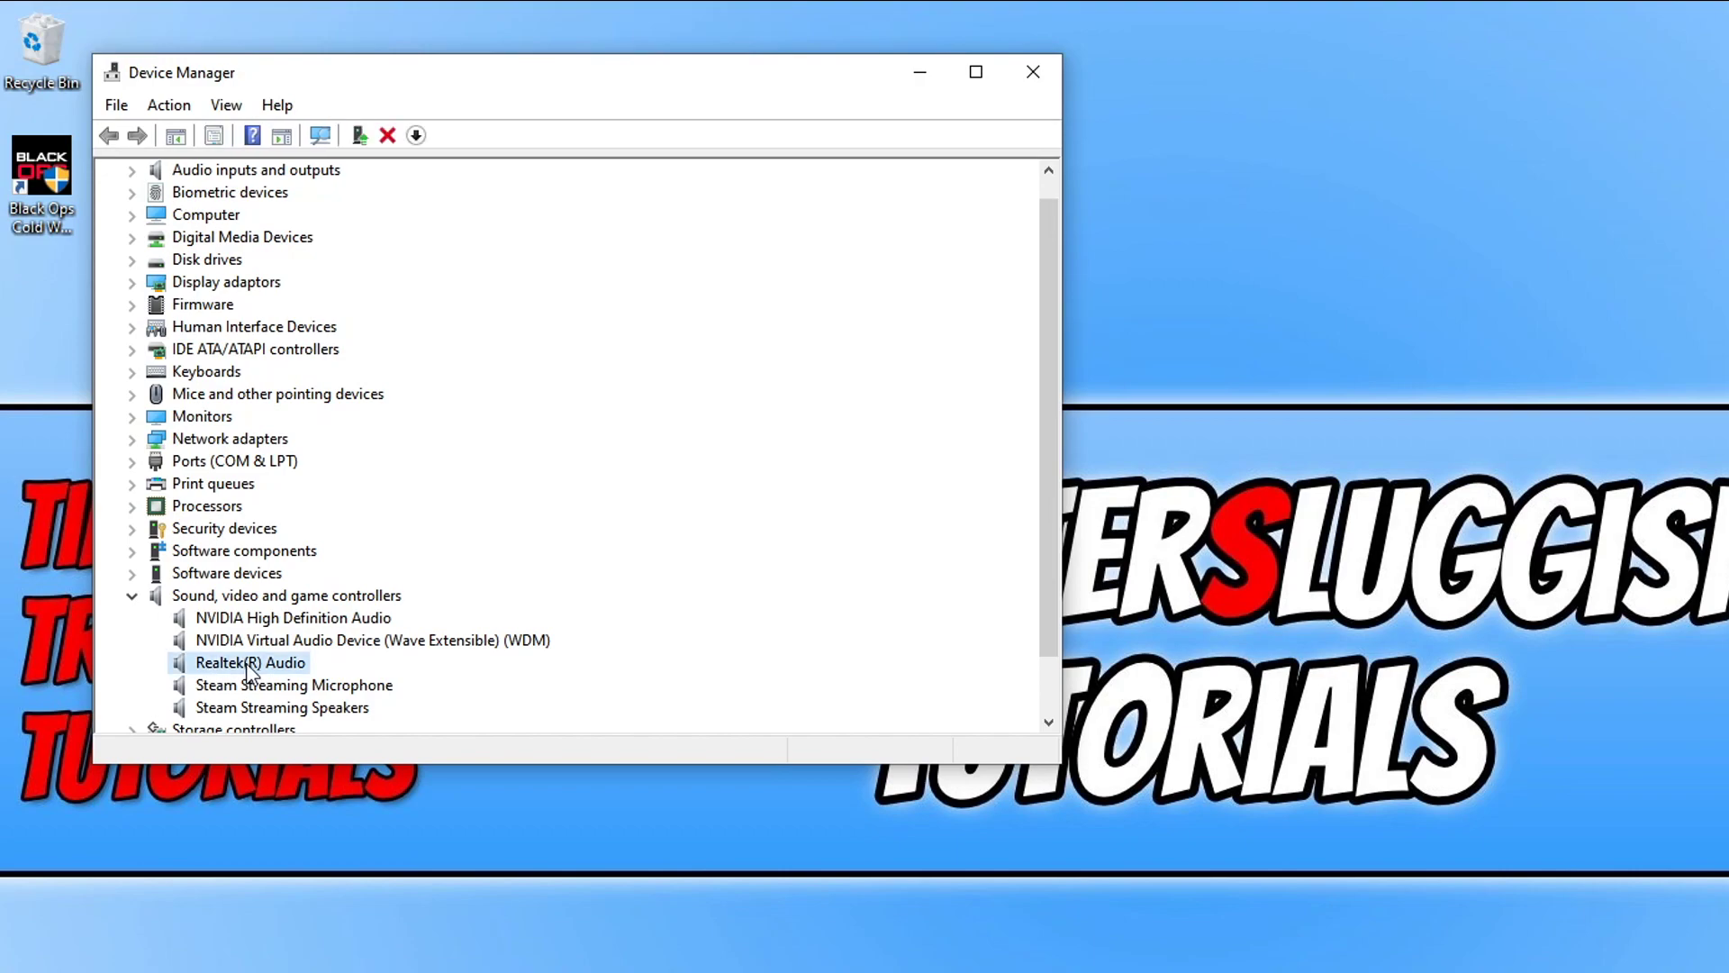
right_click(252, 671)
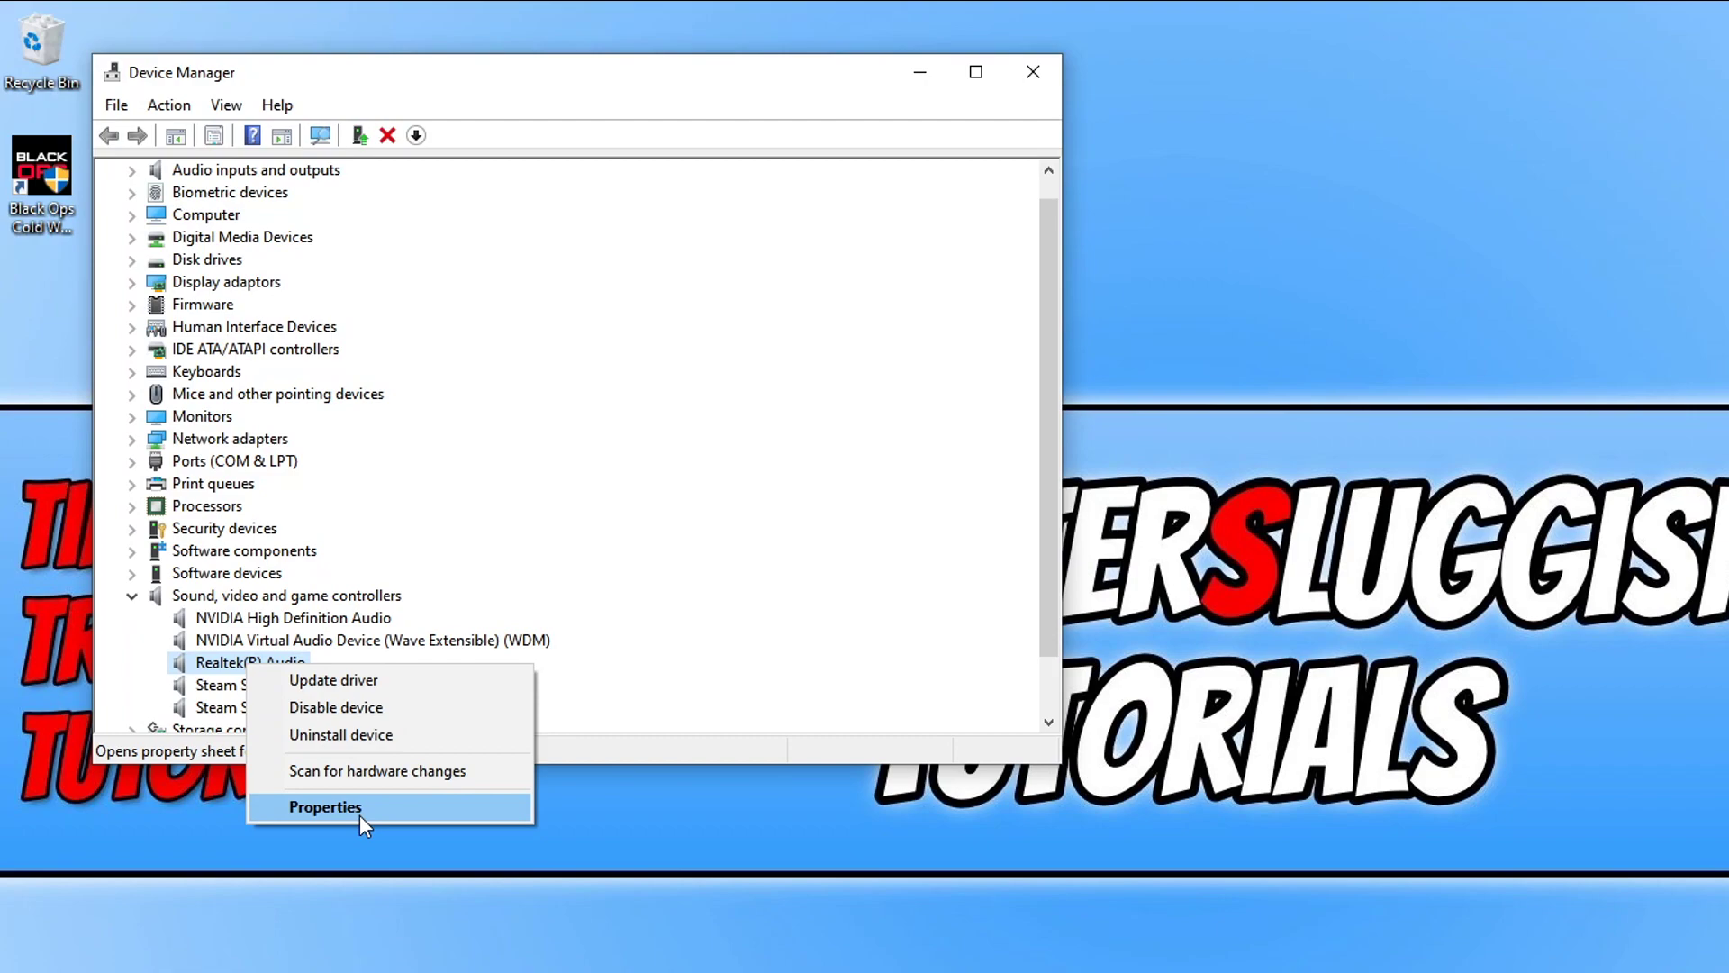
Search automatically for a Realtek(R) Audio driver update, confirming the best driver (6.0.9013.1) is installed
click(359, 814)
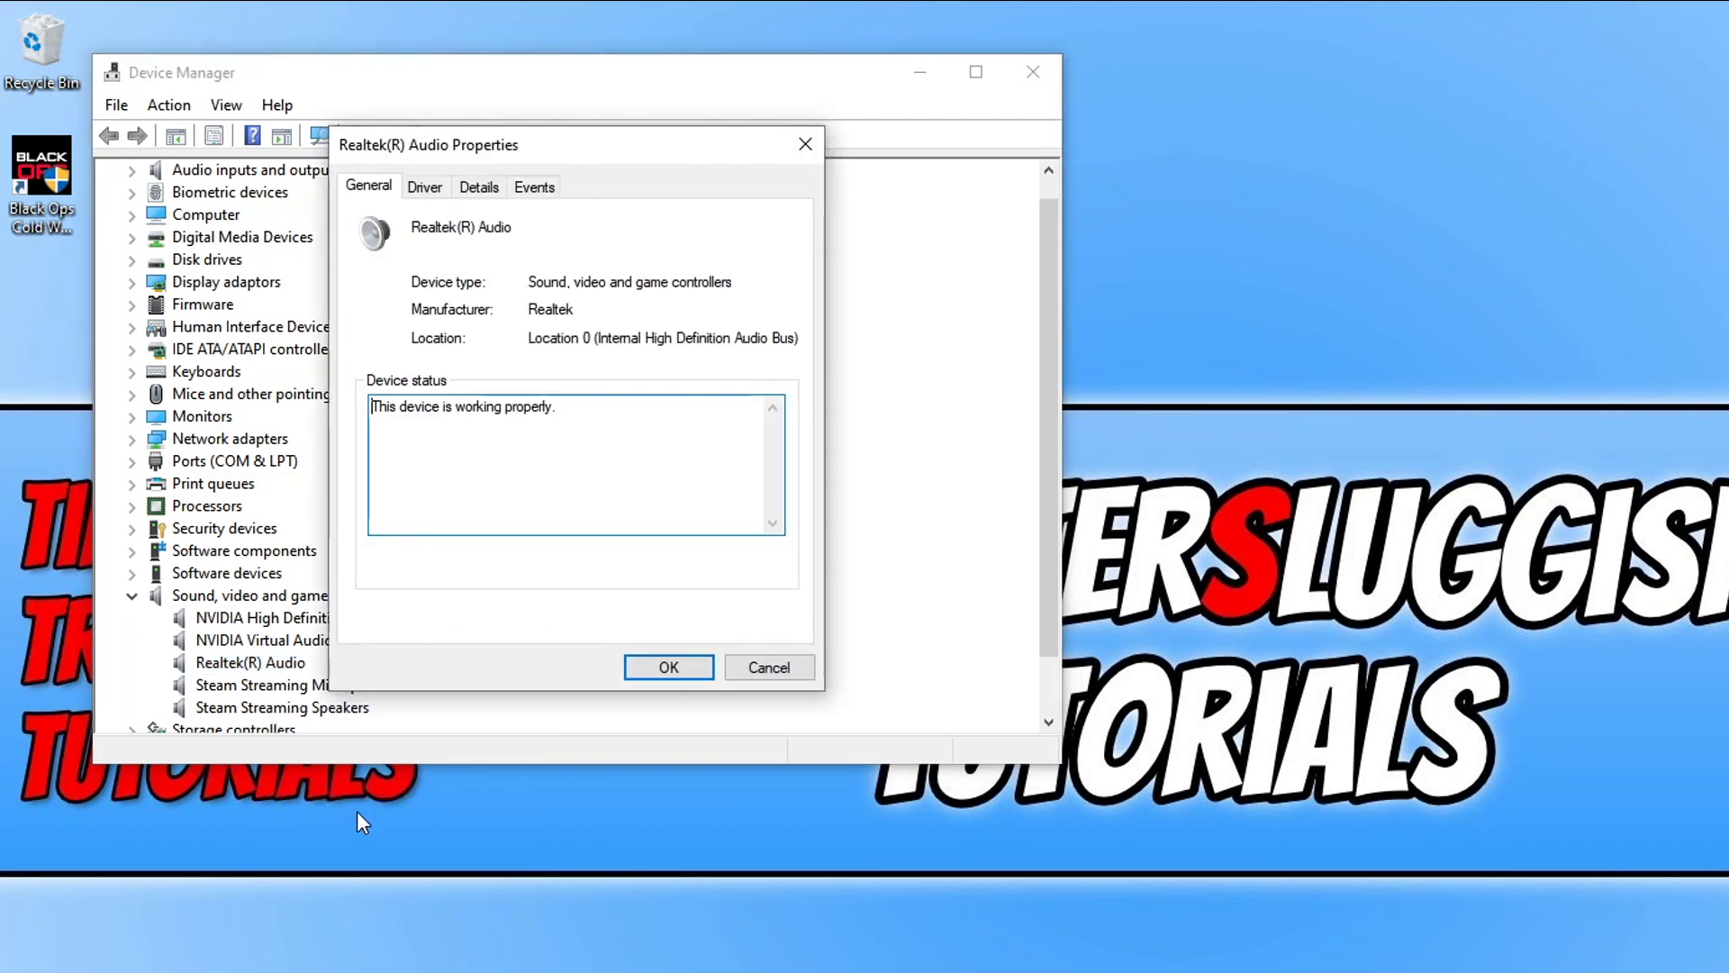
click(424, 189)
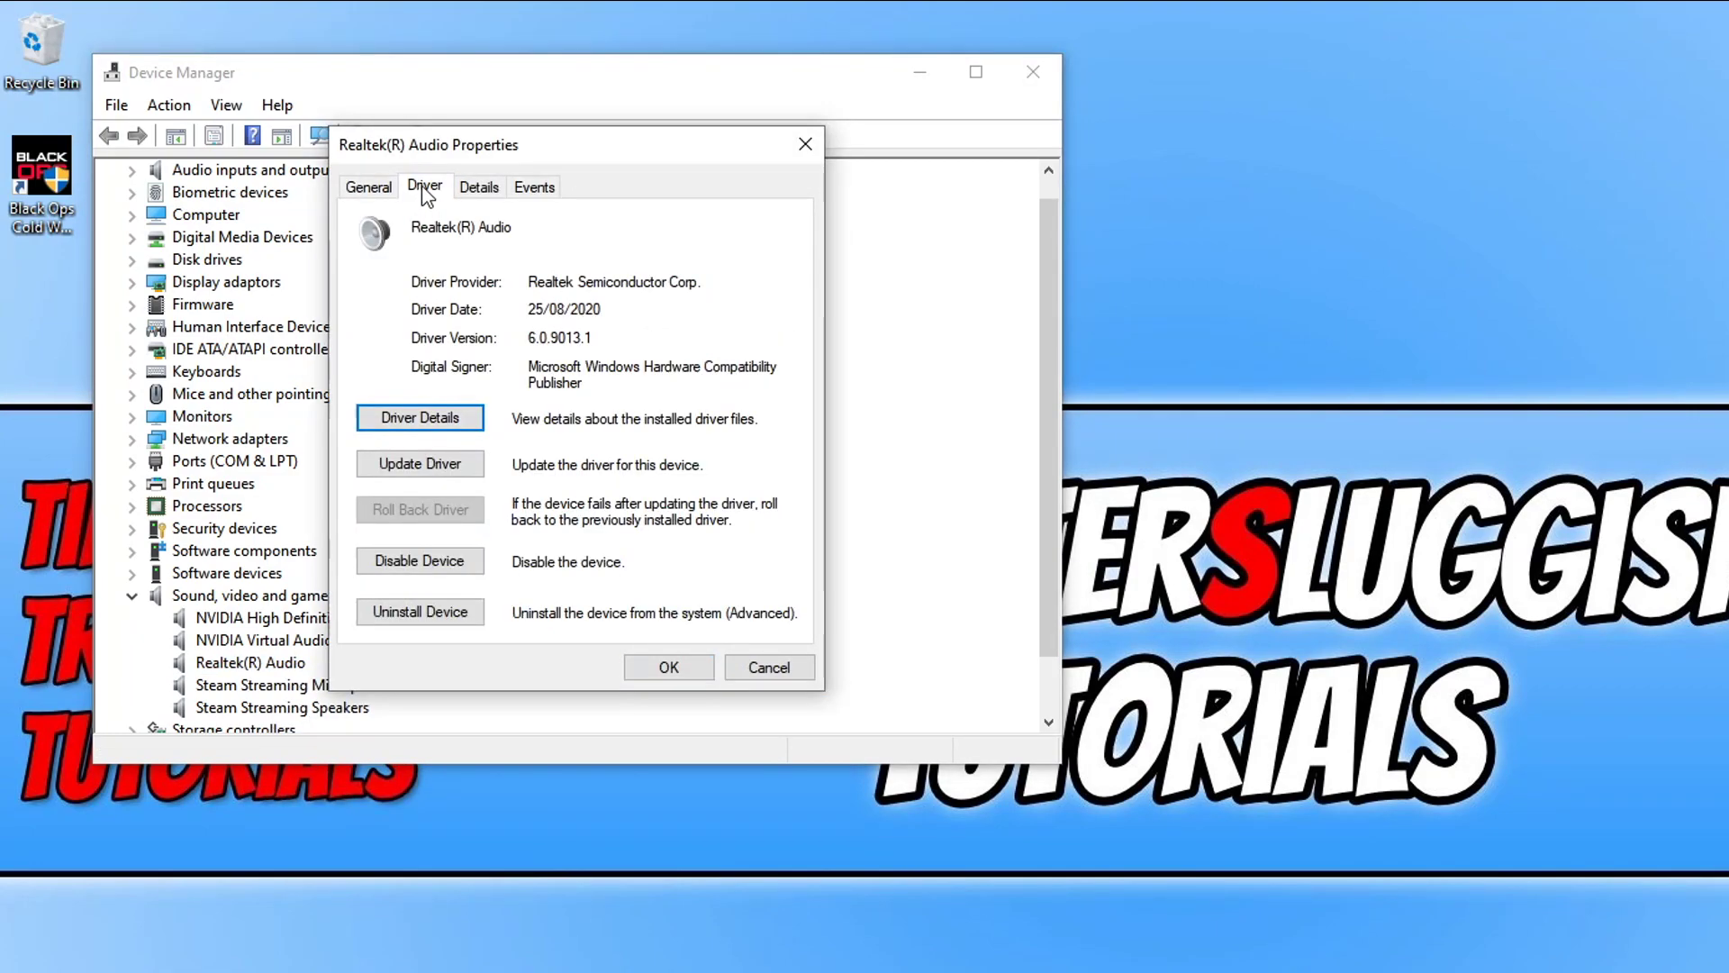
click(457, 472)
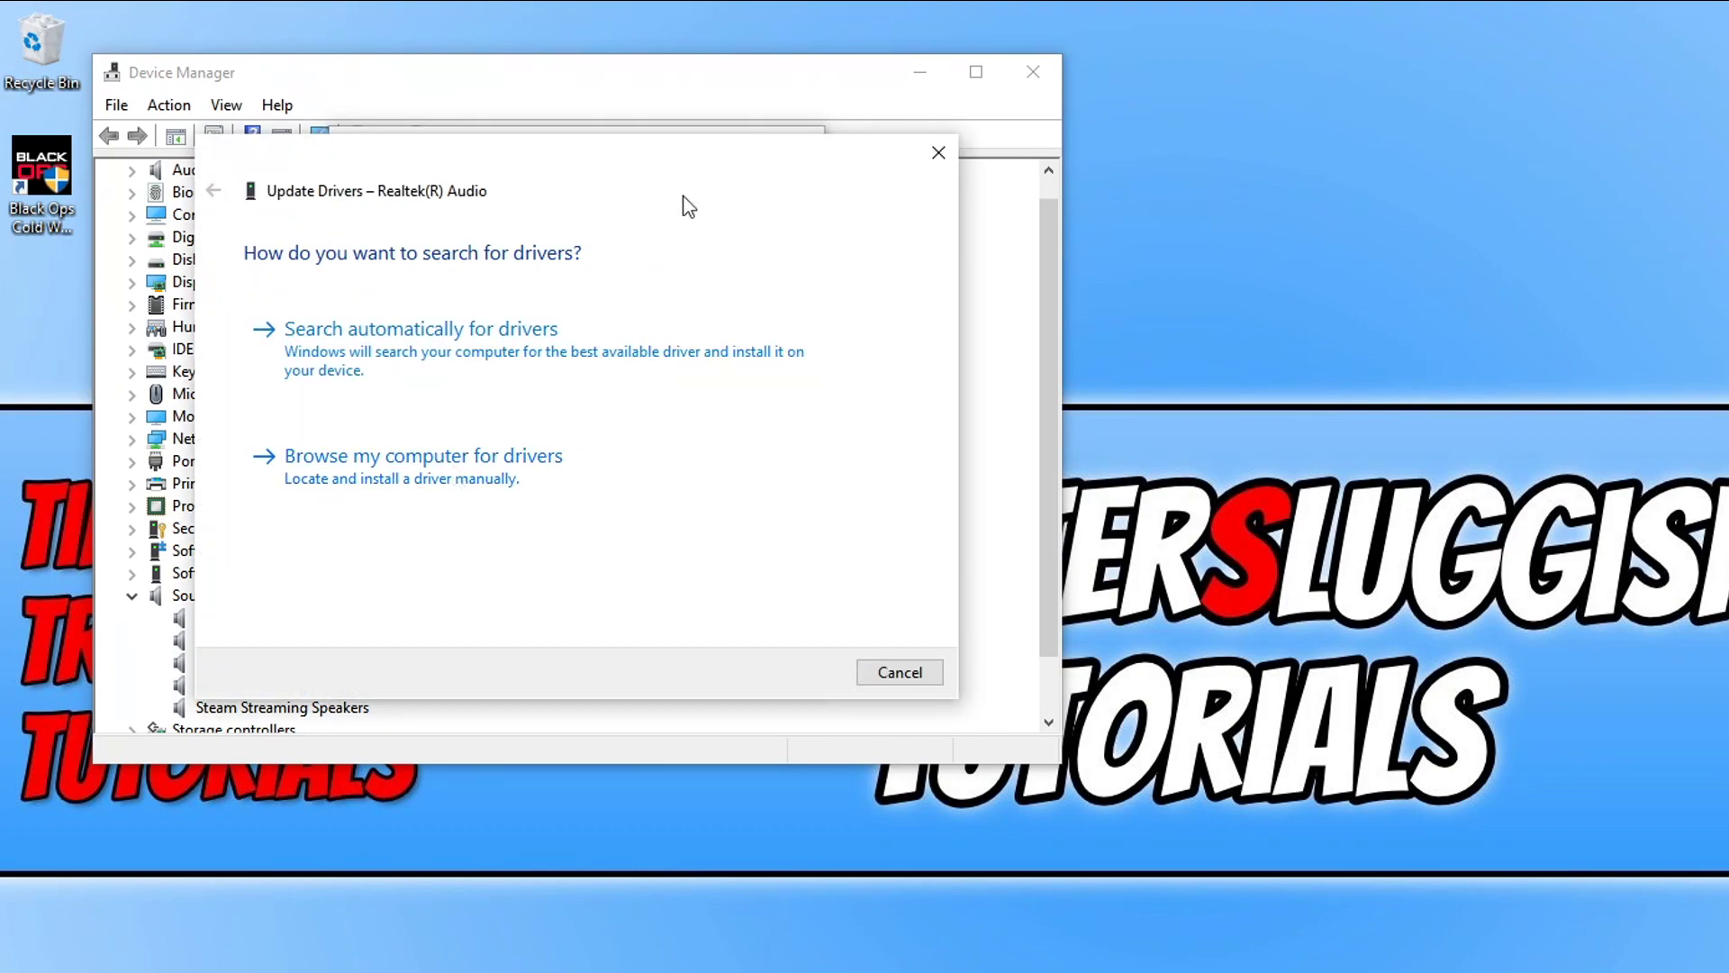
click(520, 356)
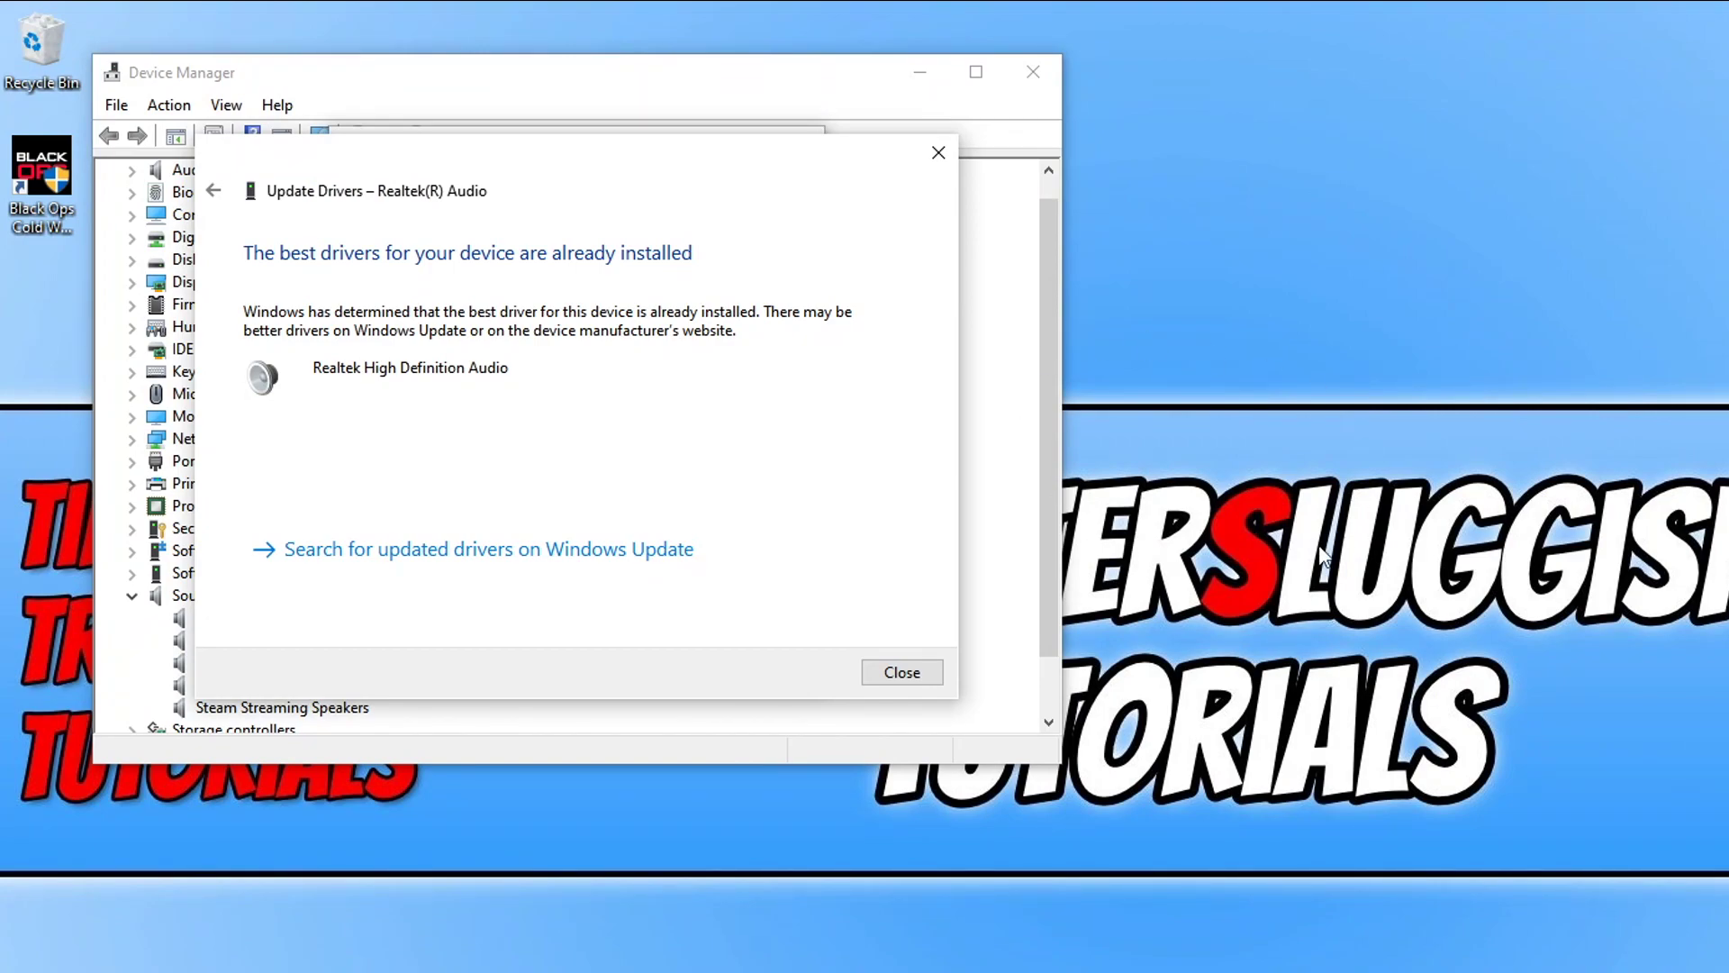
click(905, 675)
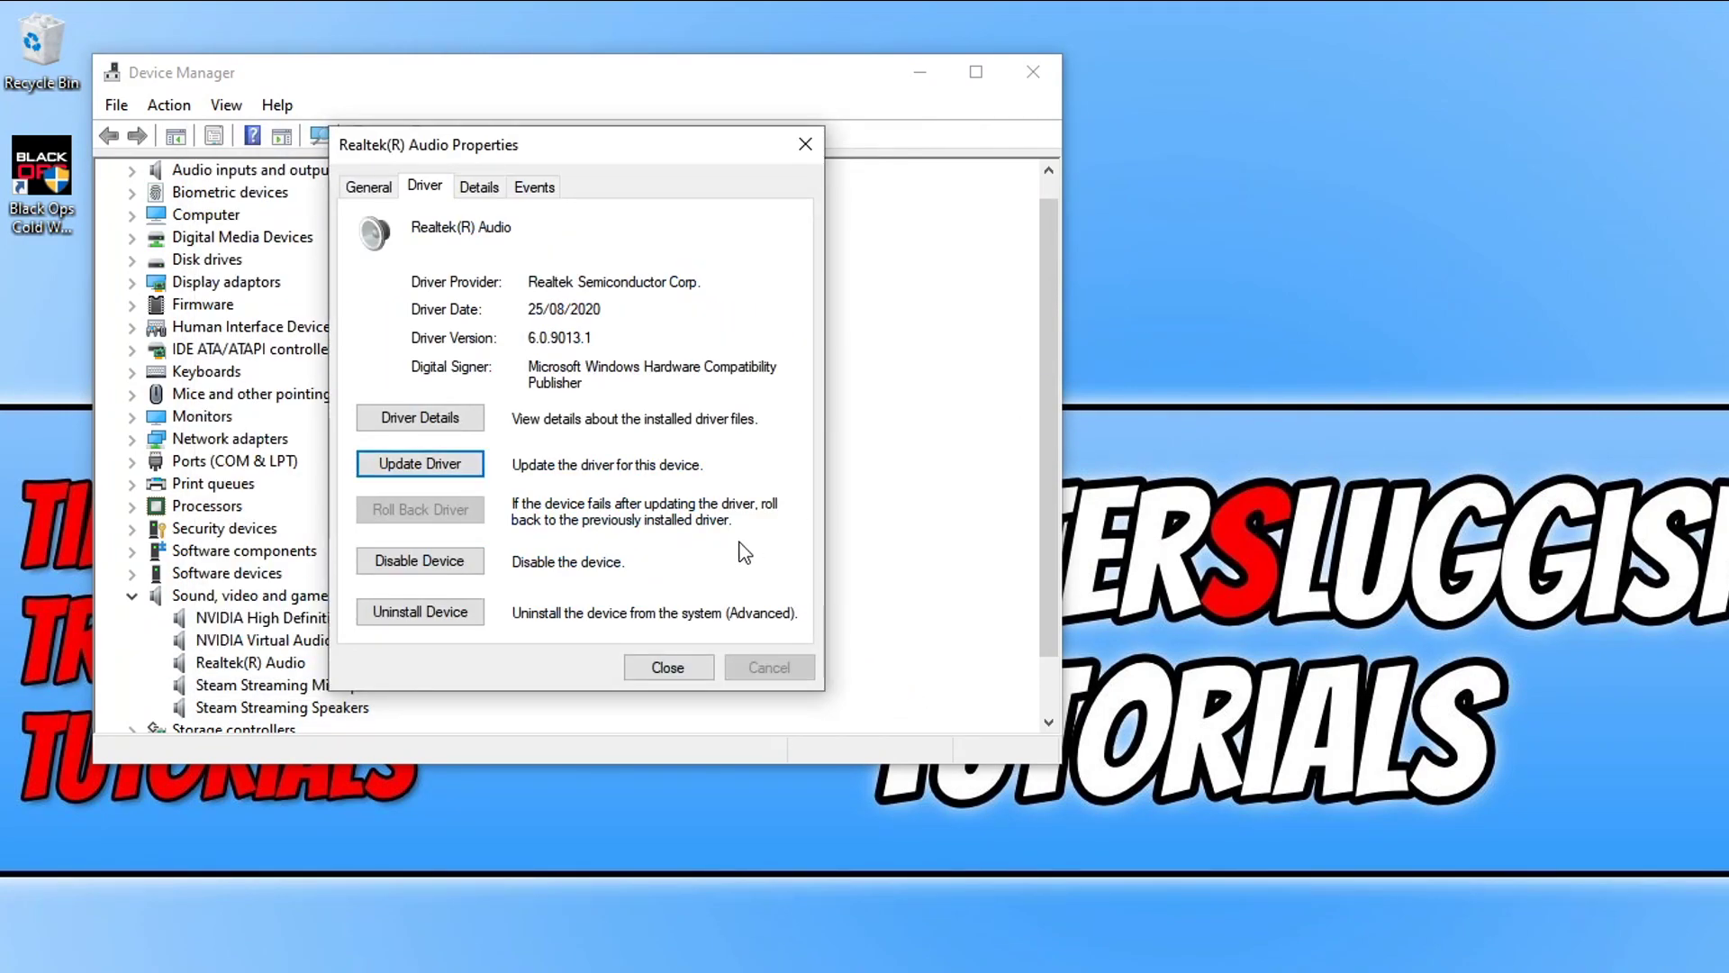
Start uninstalling the Realtek(R) Audio device, then dismiss the confirmation prompt without uninstalling
click(475, 619)
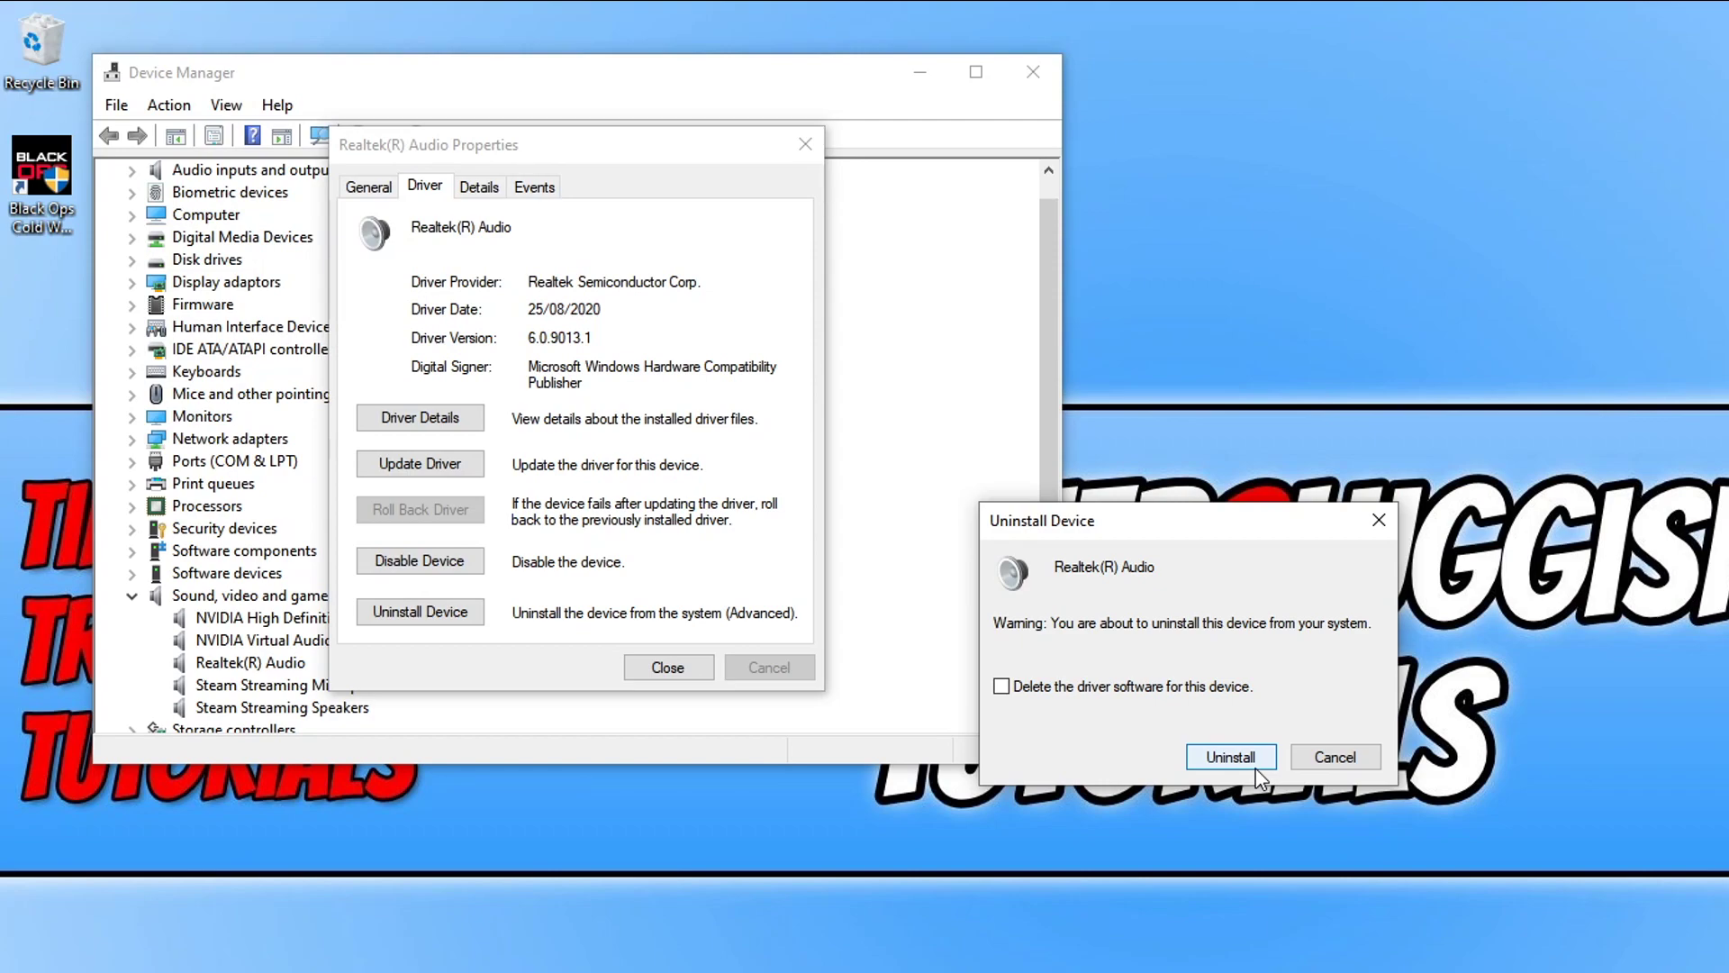
click(1256, 767)
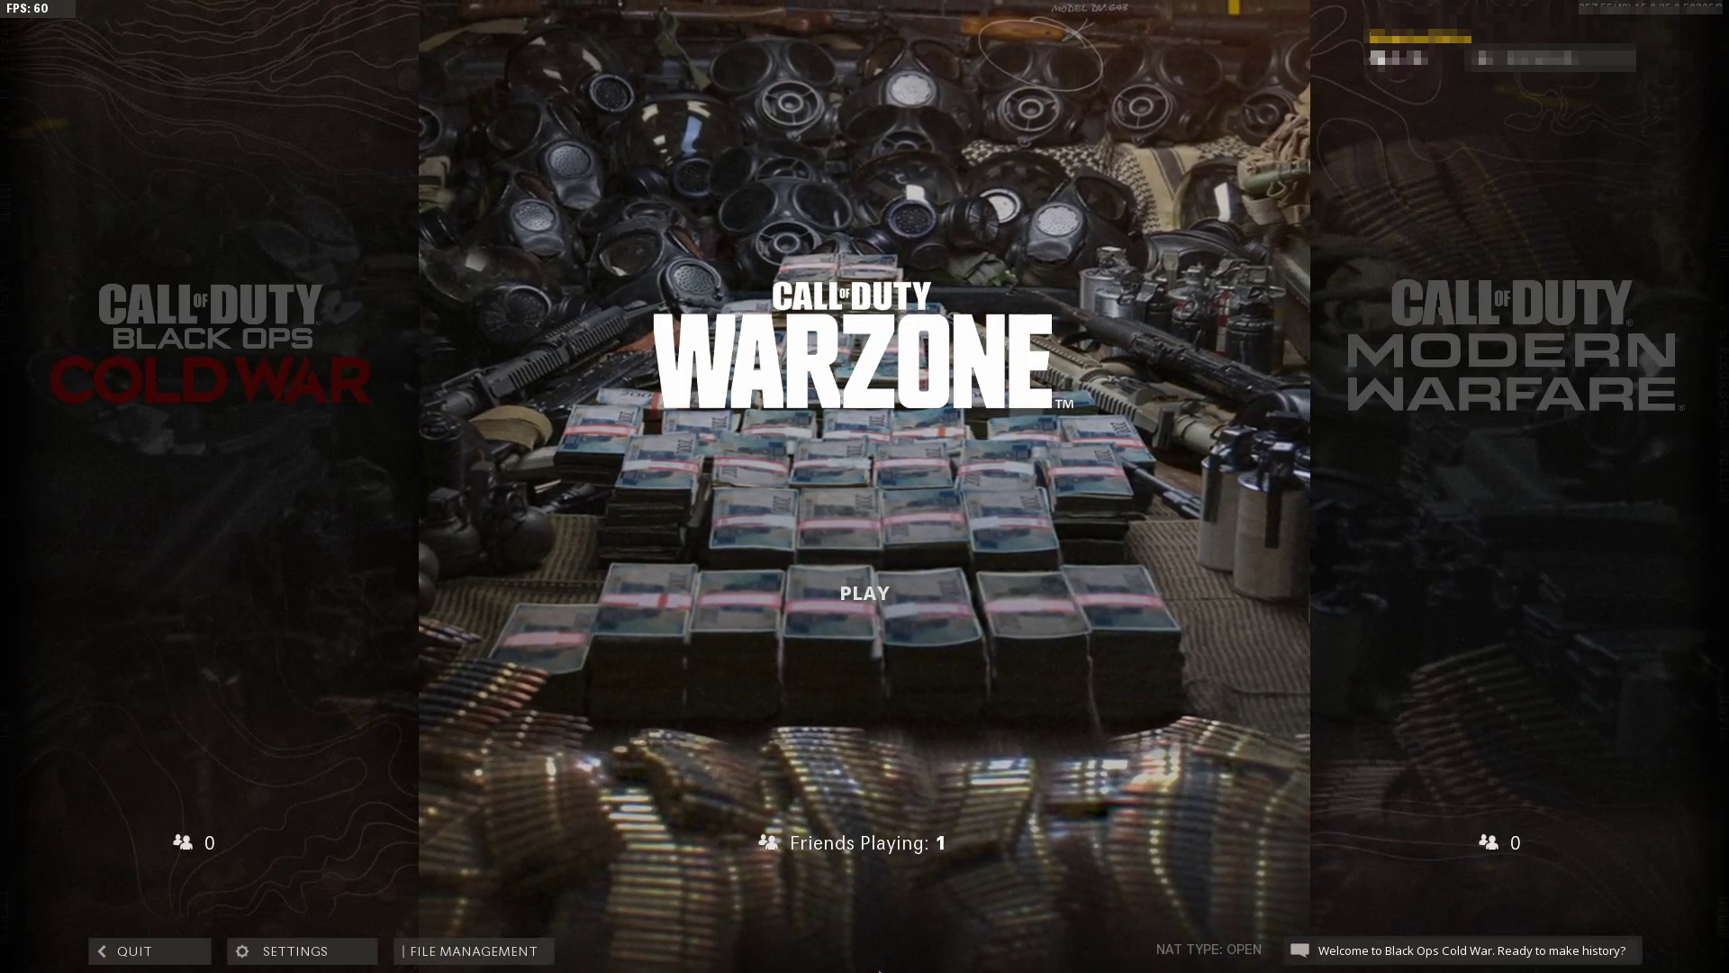
Open Cold War's Audio settings, scroll to Voice Chat, and leave the channel on Game Chat
key(s)
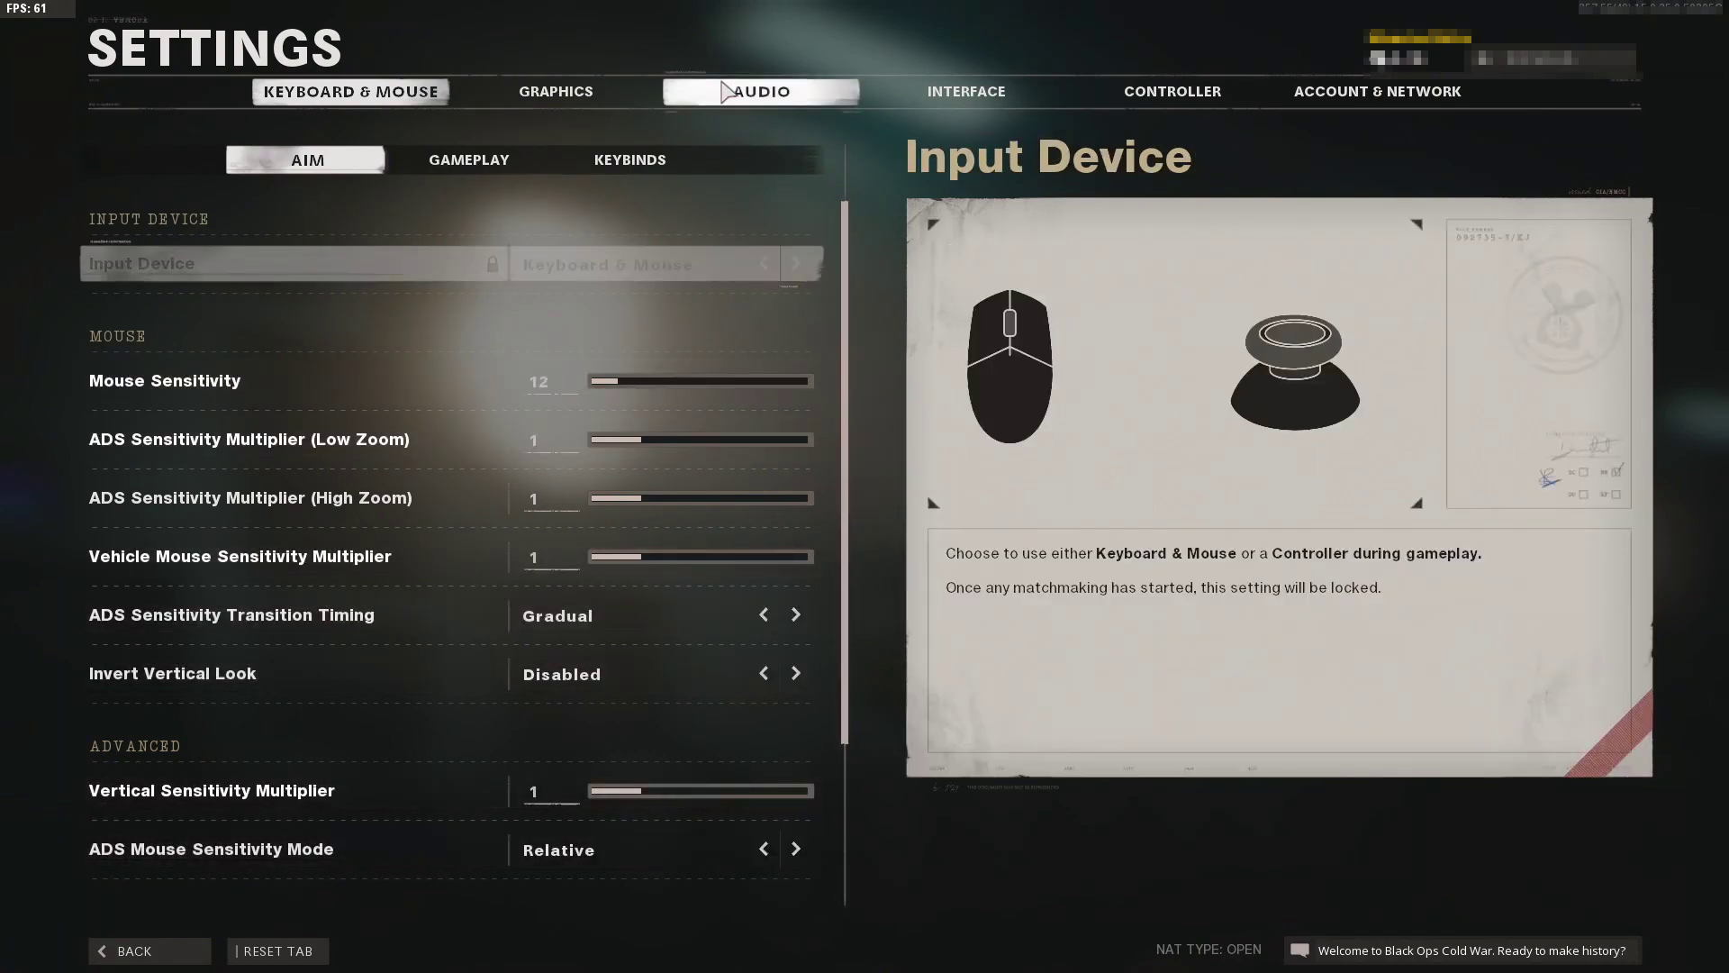
click(781, 91)
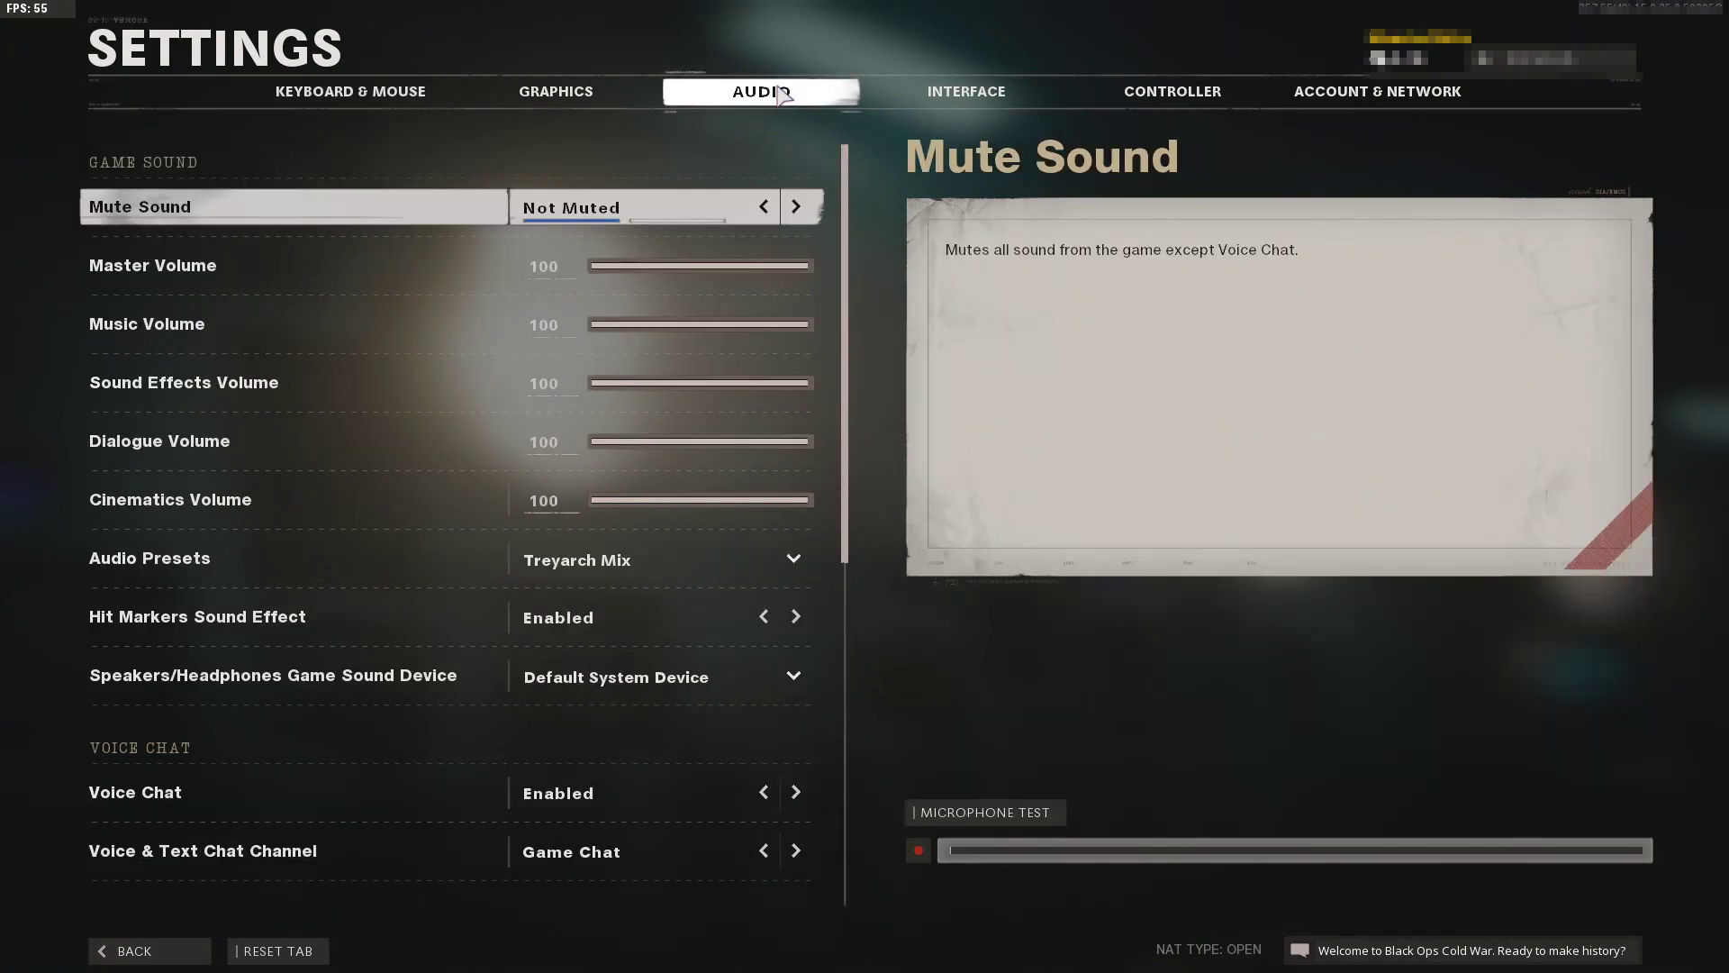
scroll(785, 396, down, 6)
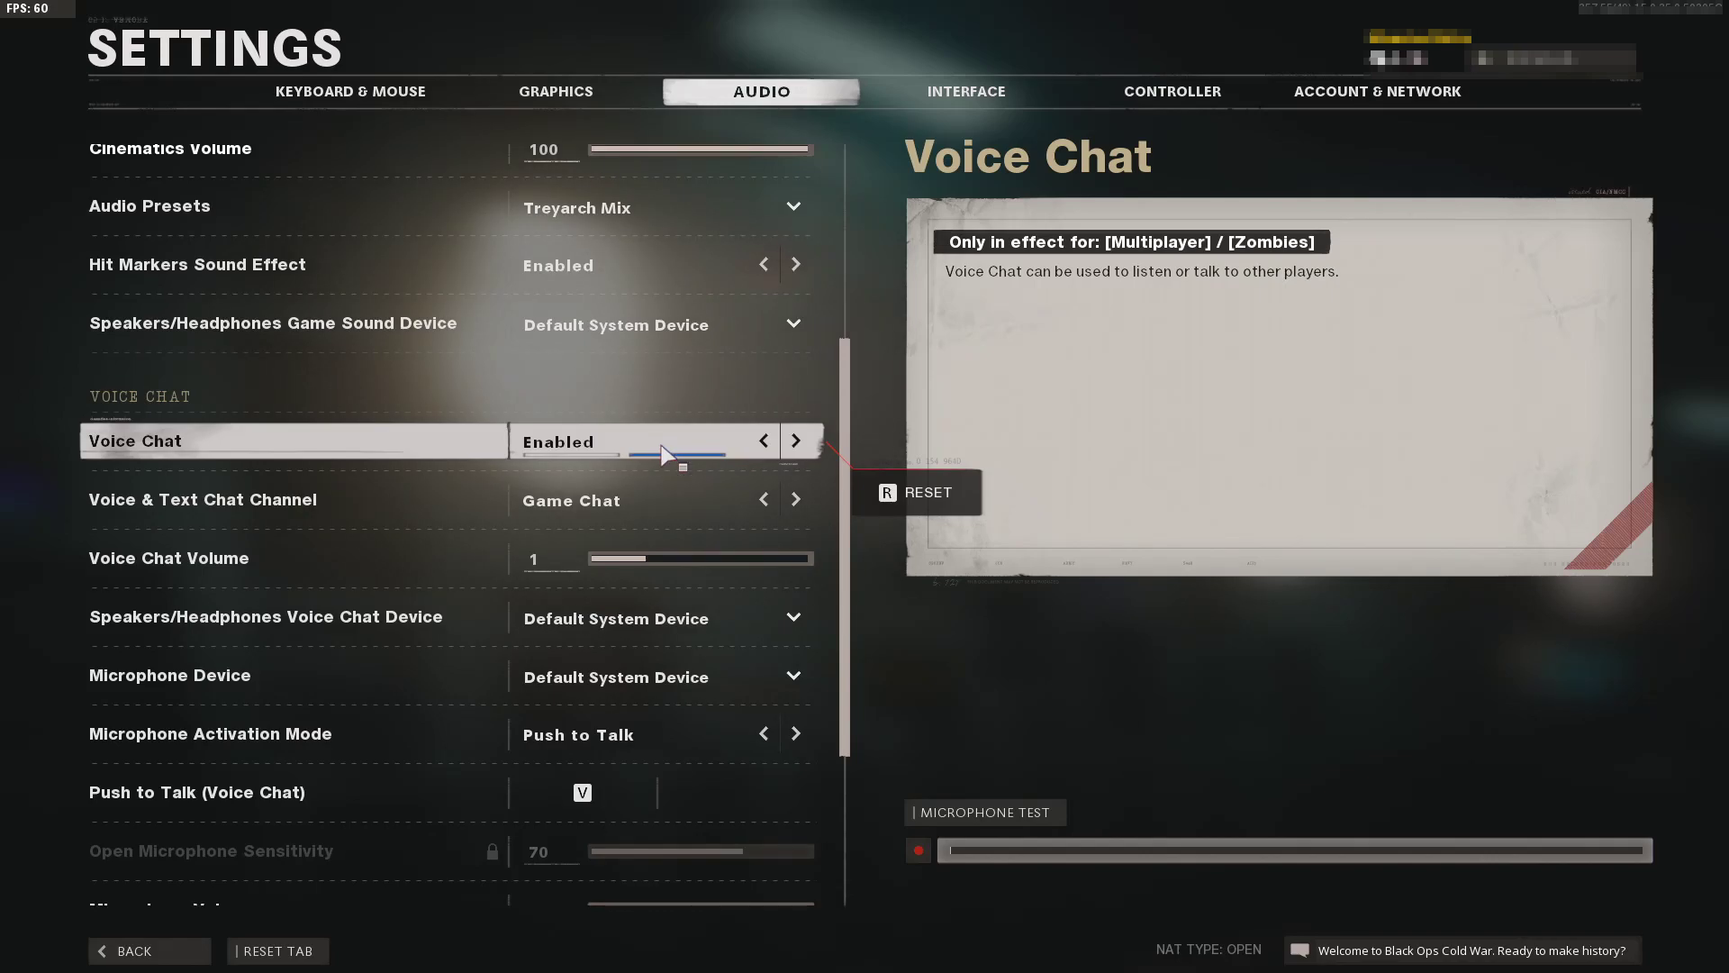
scroll(662, 455, down, 1)
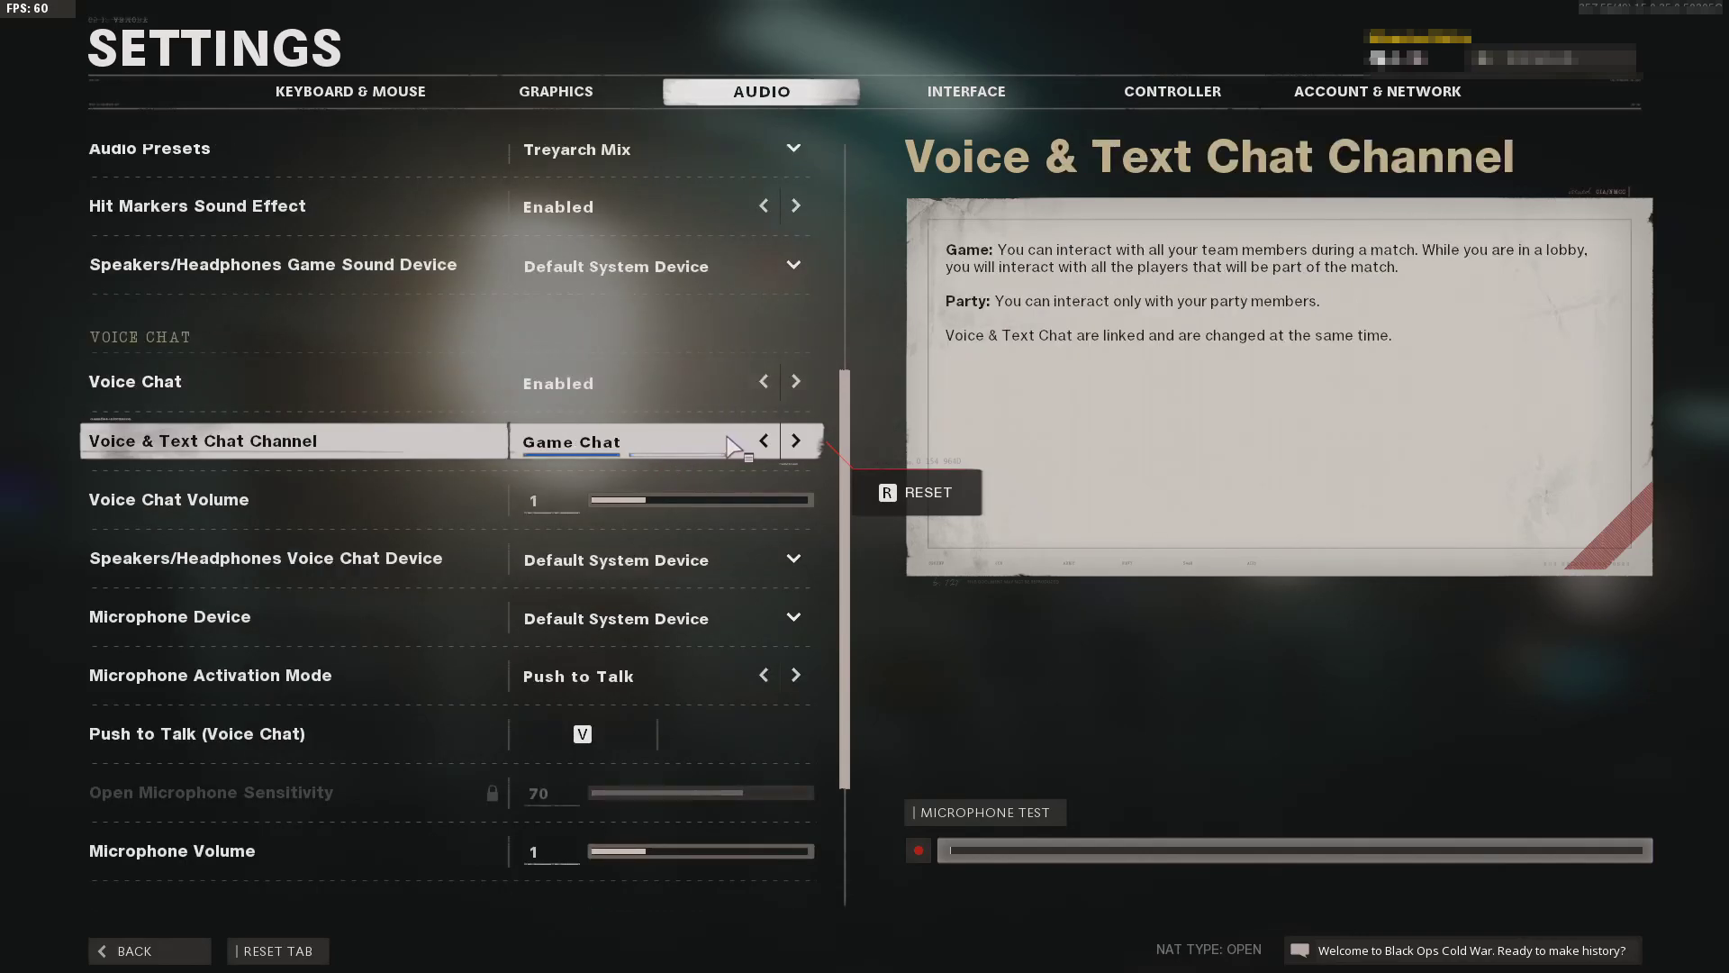
click(763, 441)
click(796, 442)
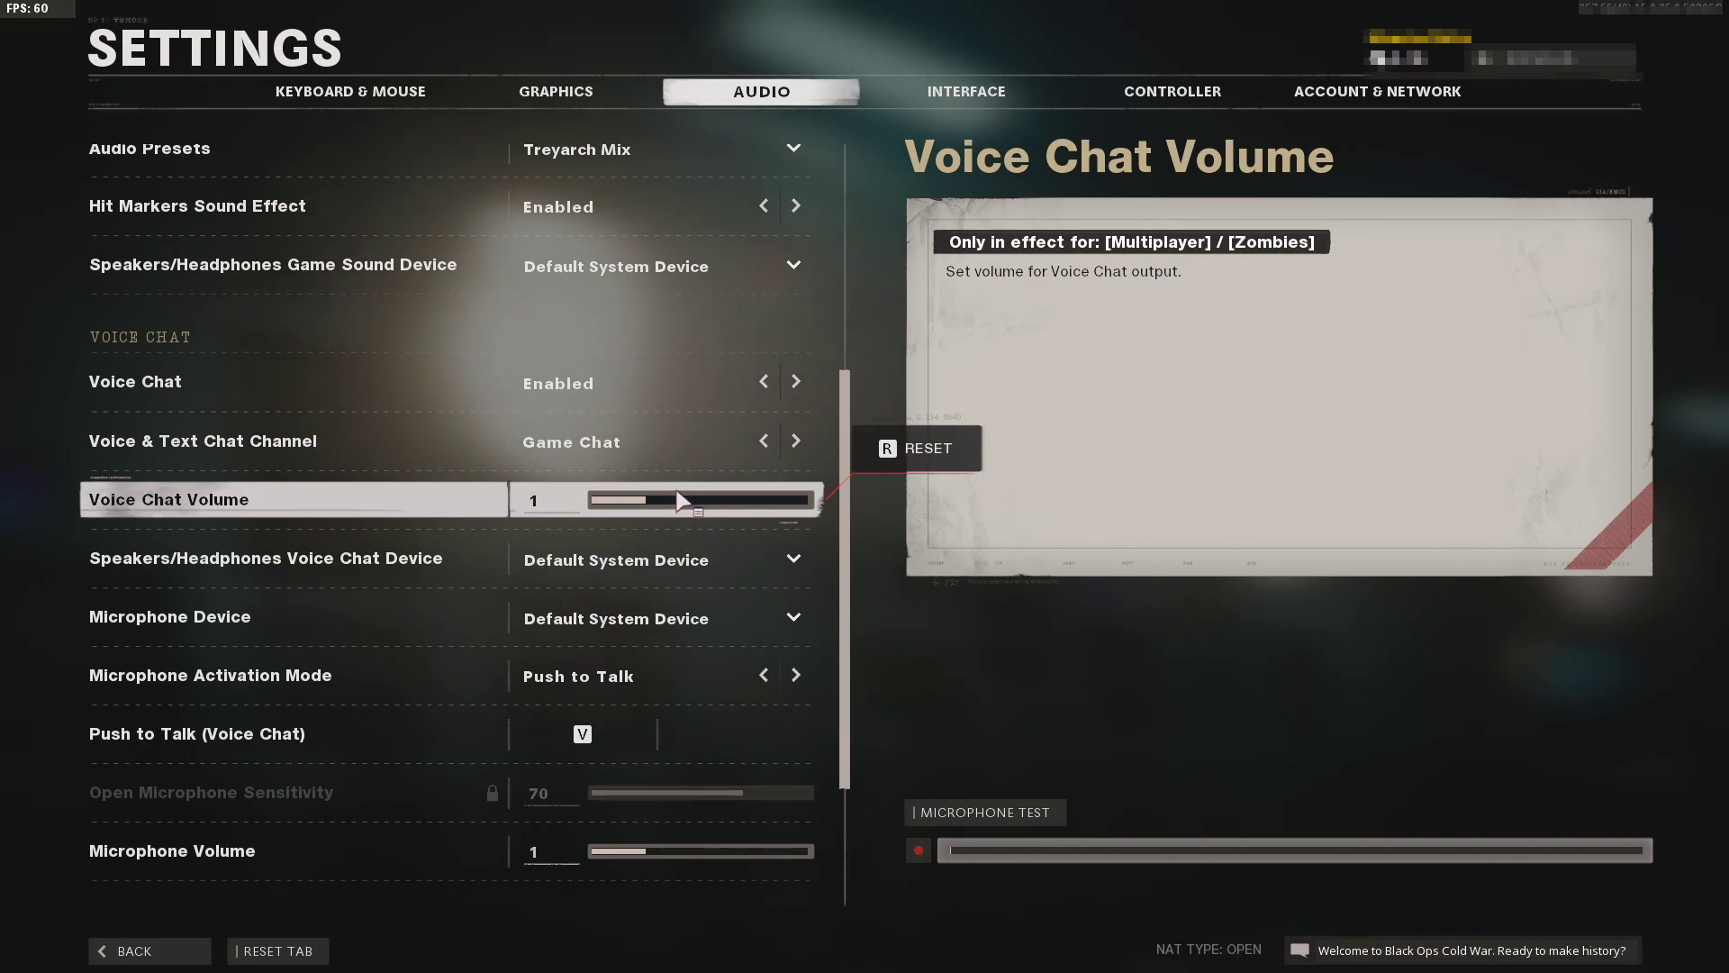
Set Microphone Device to Microphone (Realtek(R) Audio) and keep activation mode on Push to Talk
scroll(682, 526, down, 1)
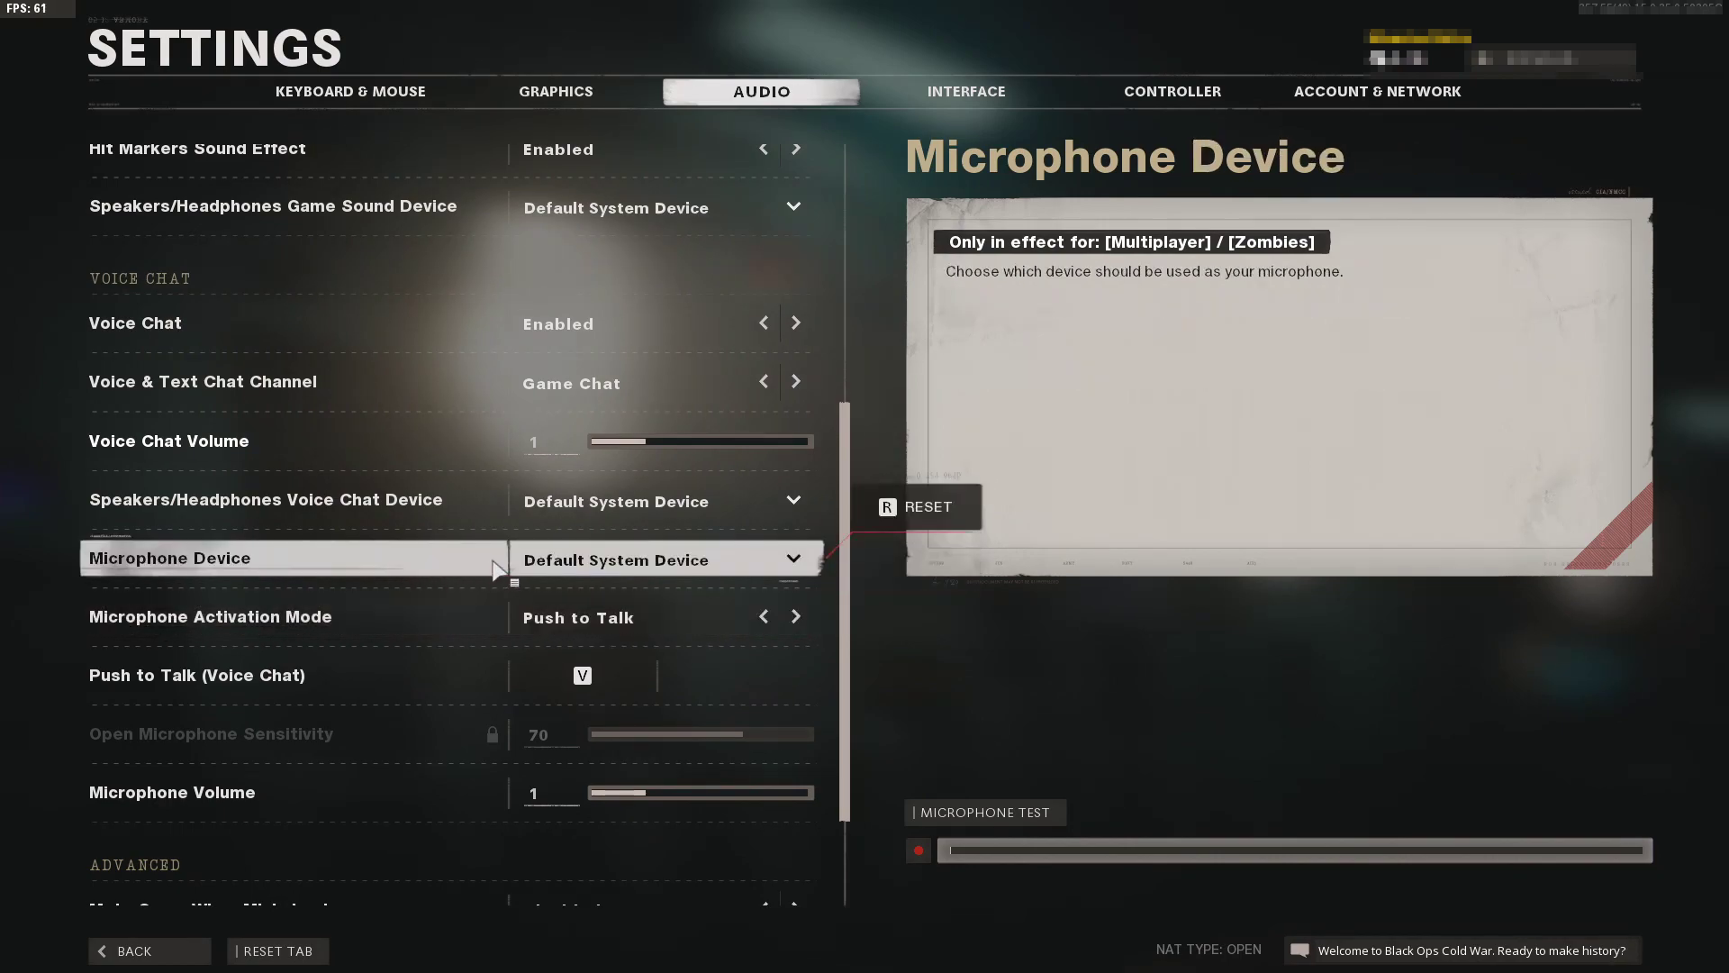
click(695, 567)
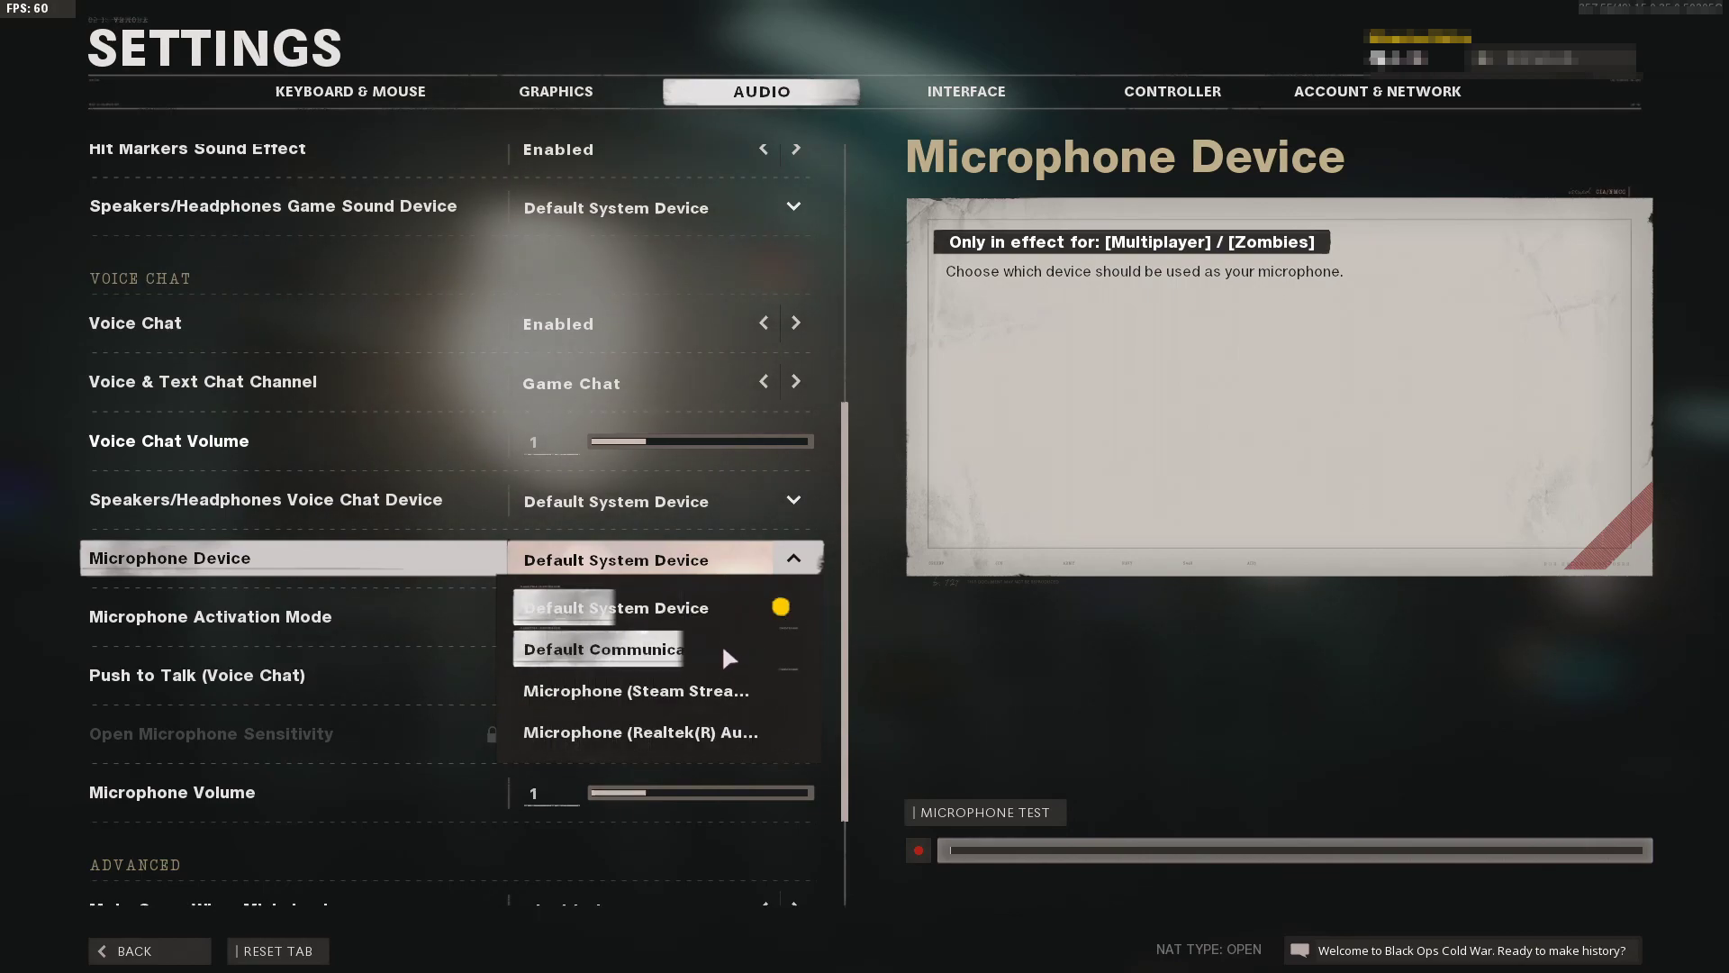
click(718, 732)
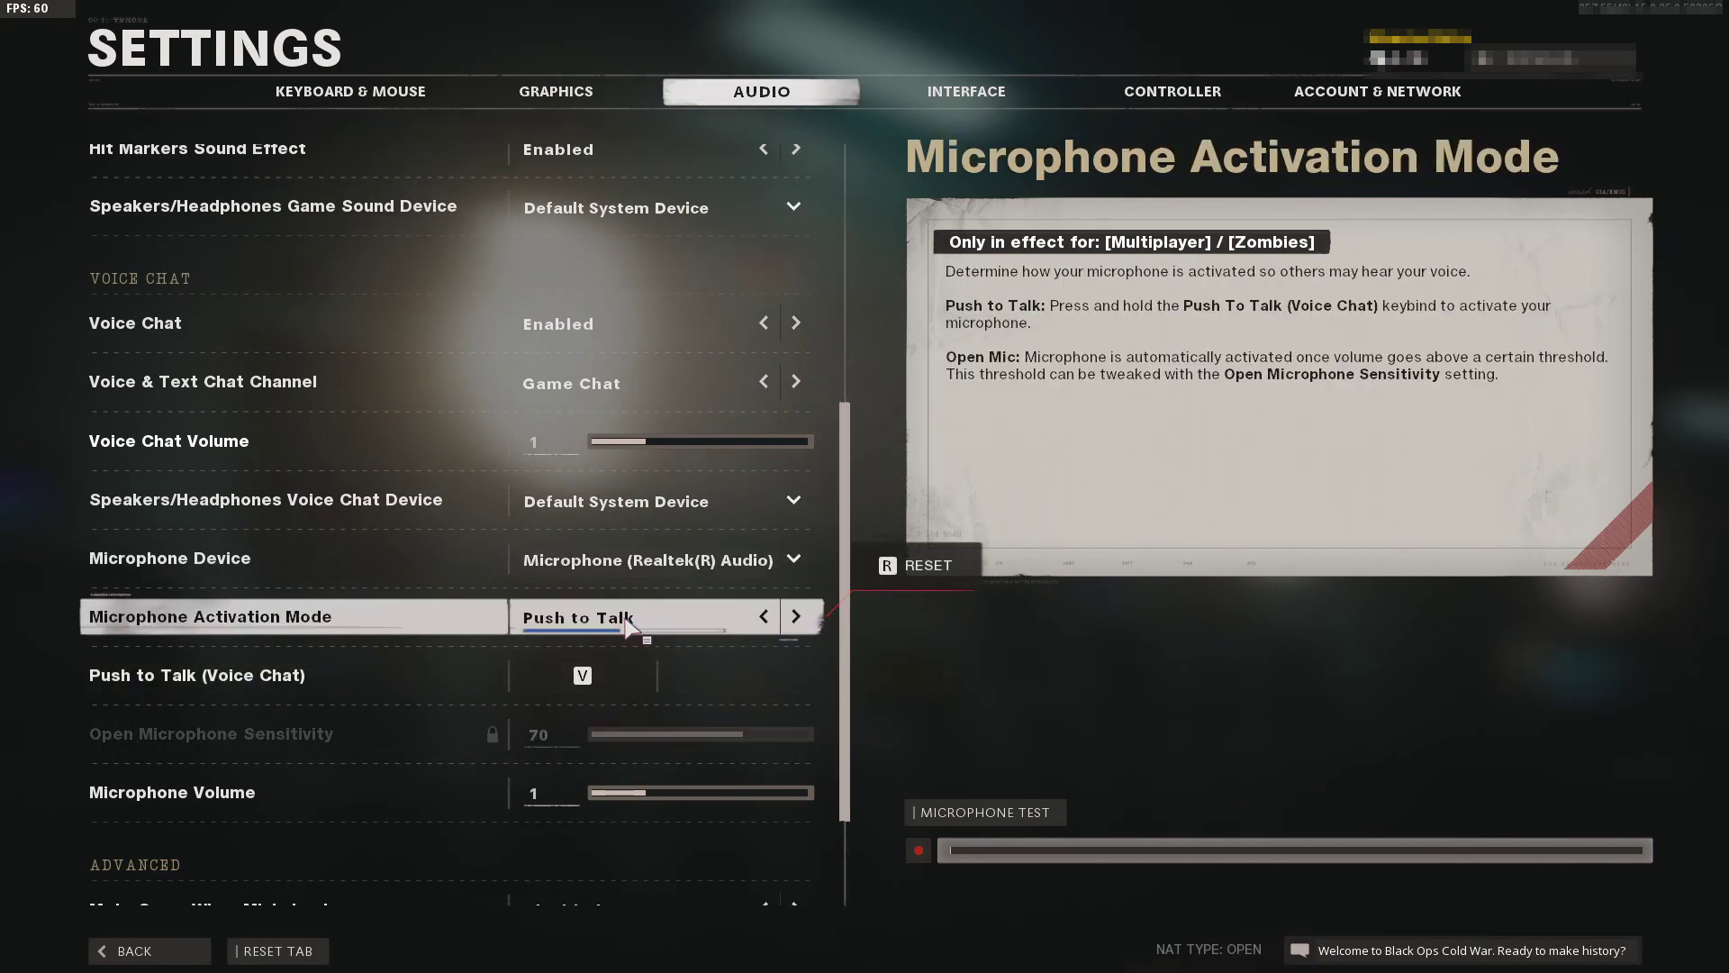
click(796, 619)
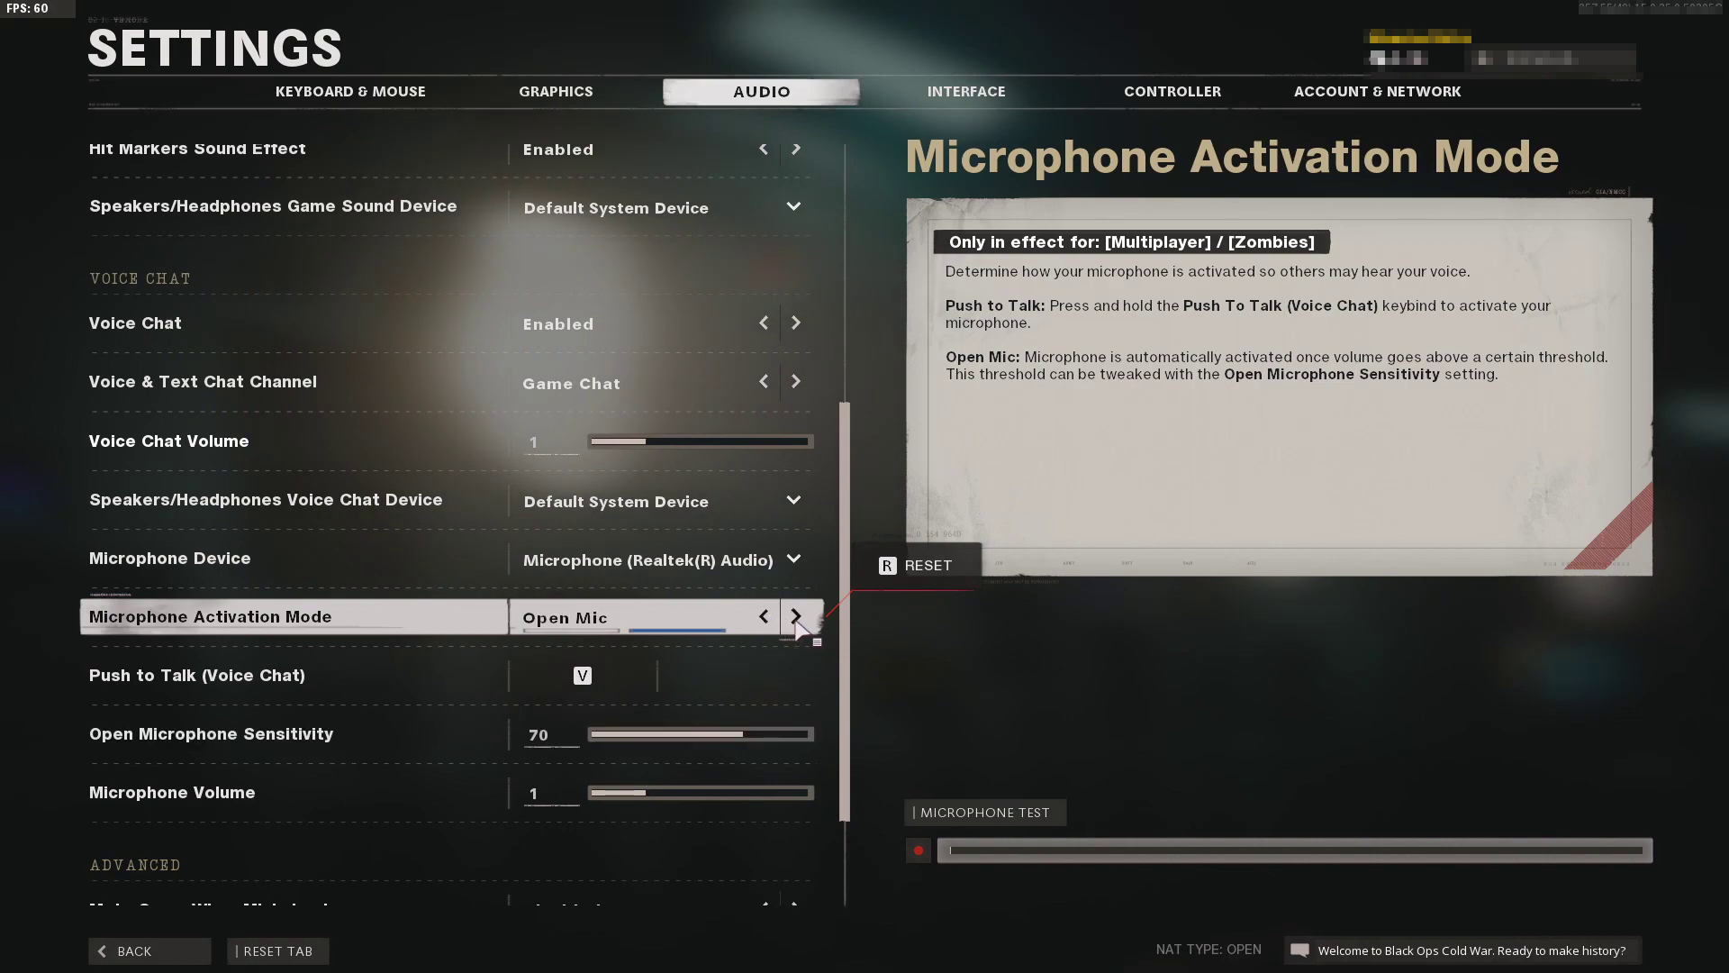
click(765, 618)
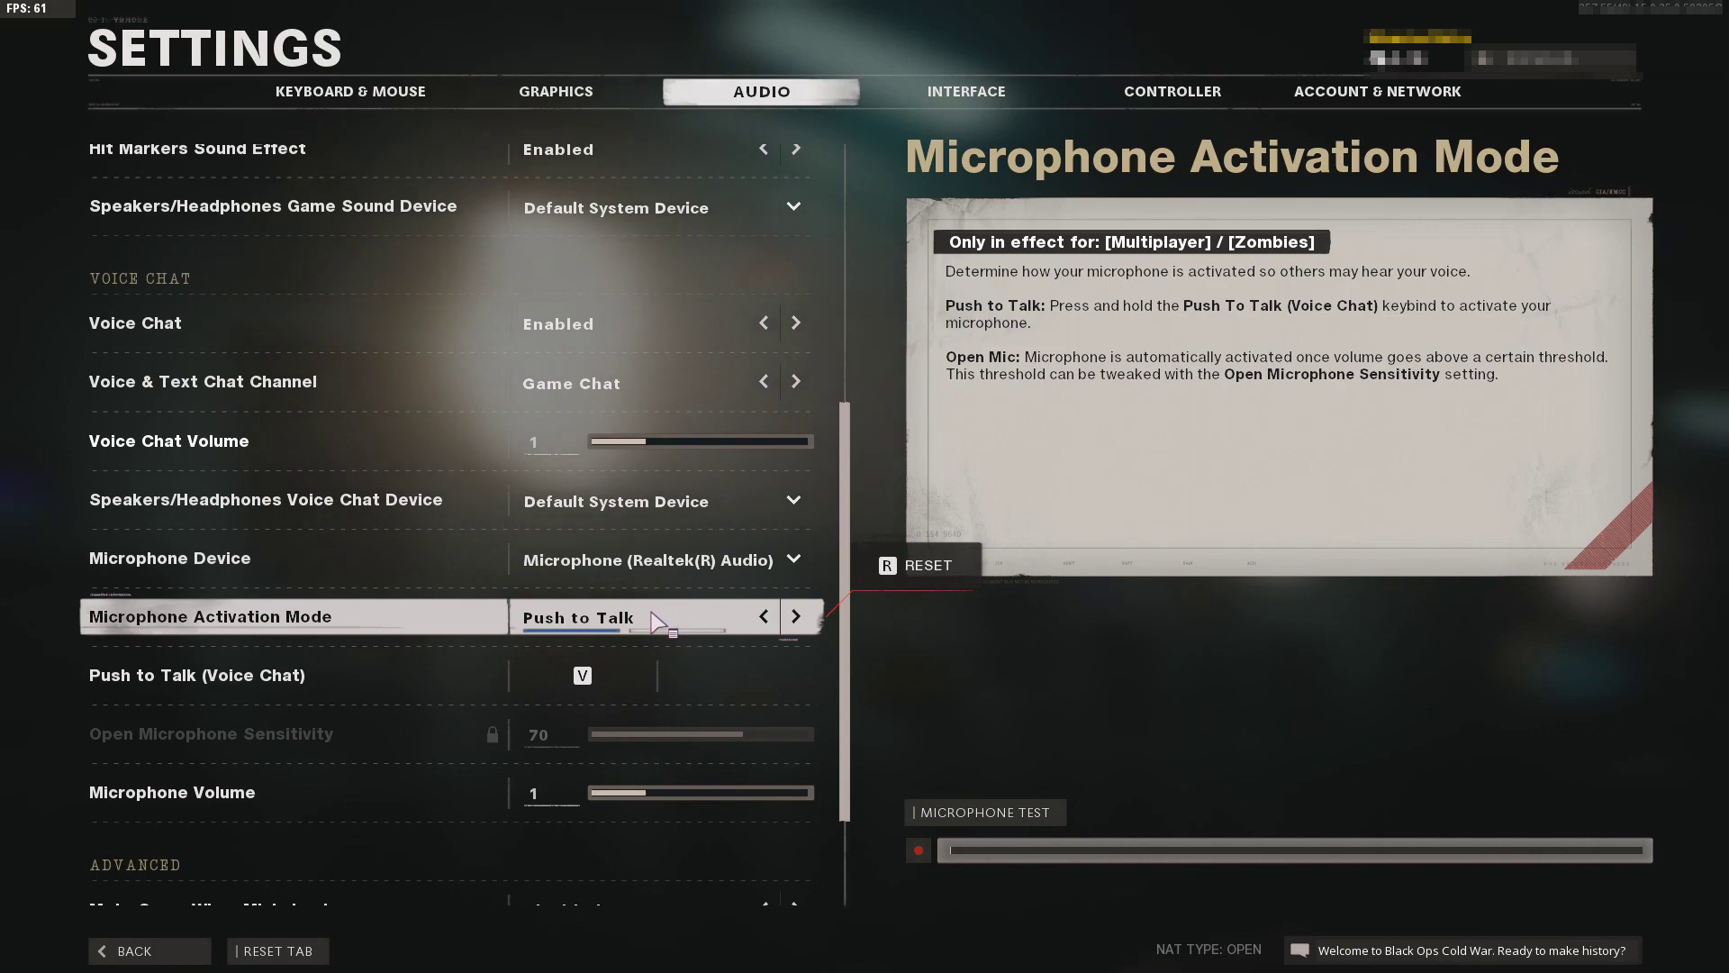
scroll(653, 618, down, 1)
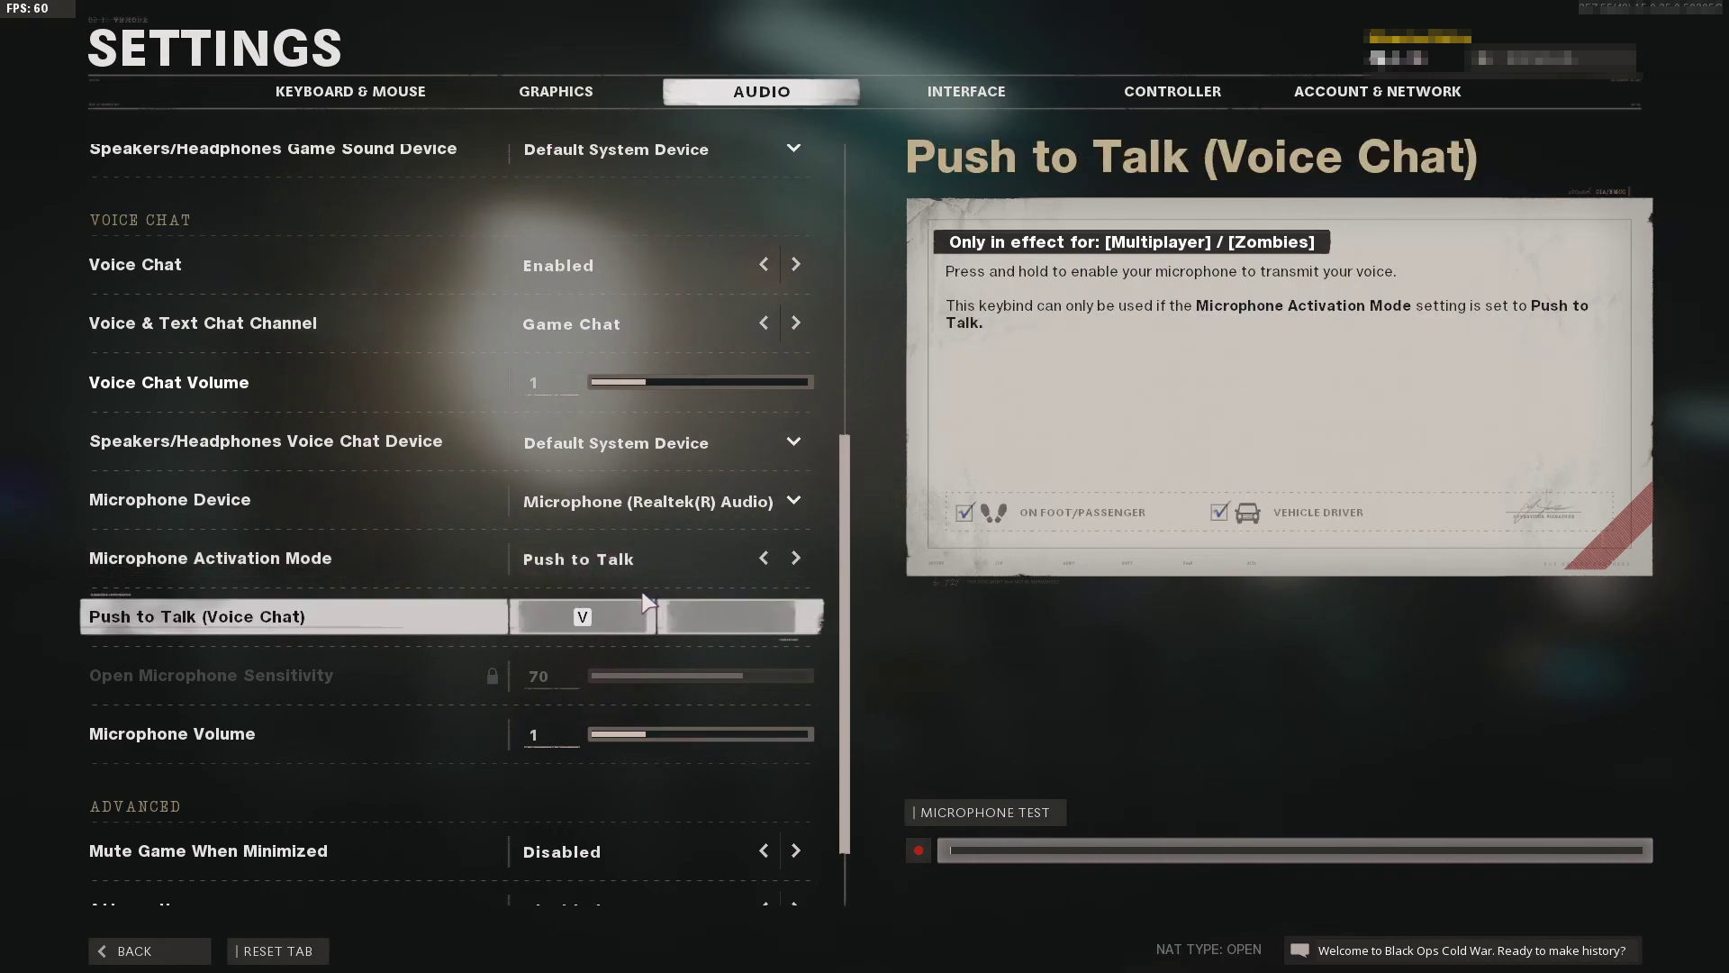
scroll(639, 598, down, 1)
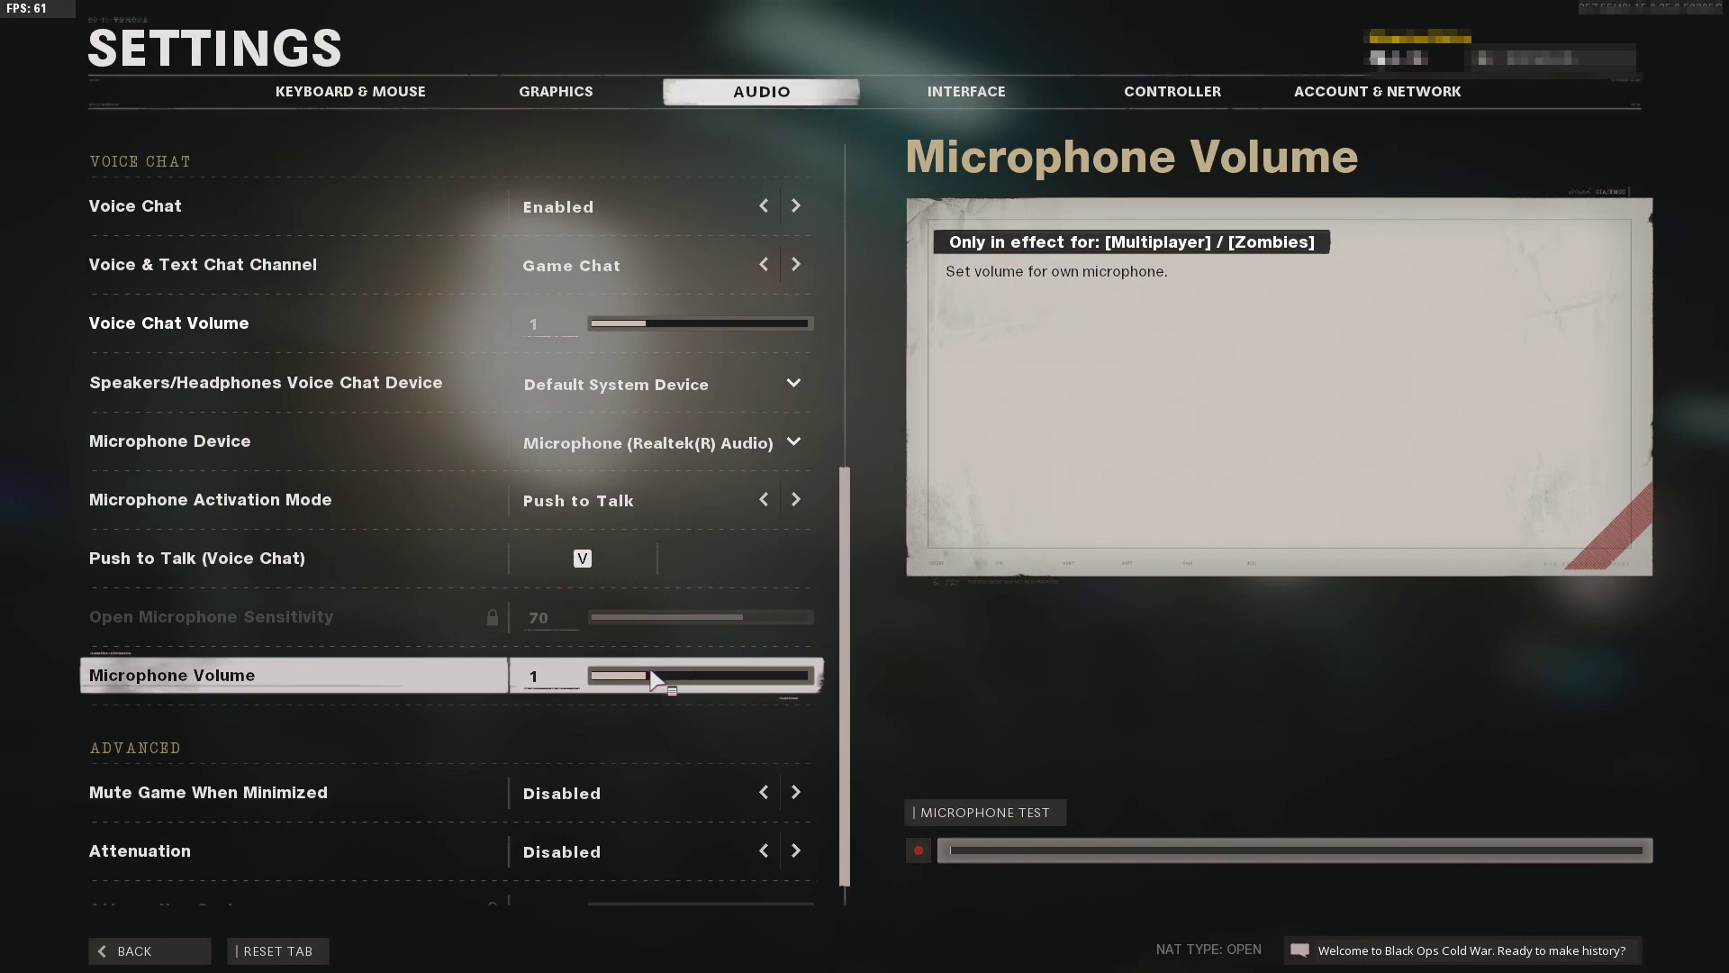
Slide the Microphone Volume right until it reads 3.95
drag(650, 677, 808, 688)
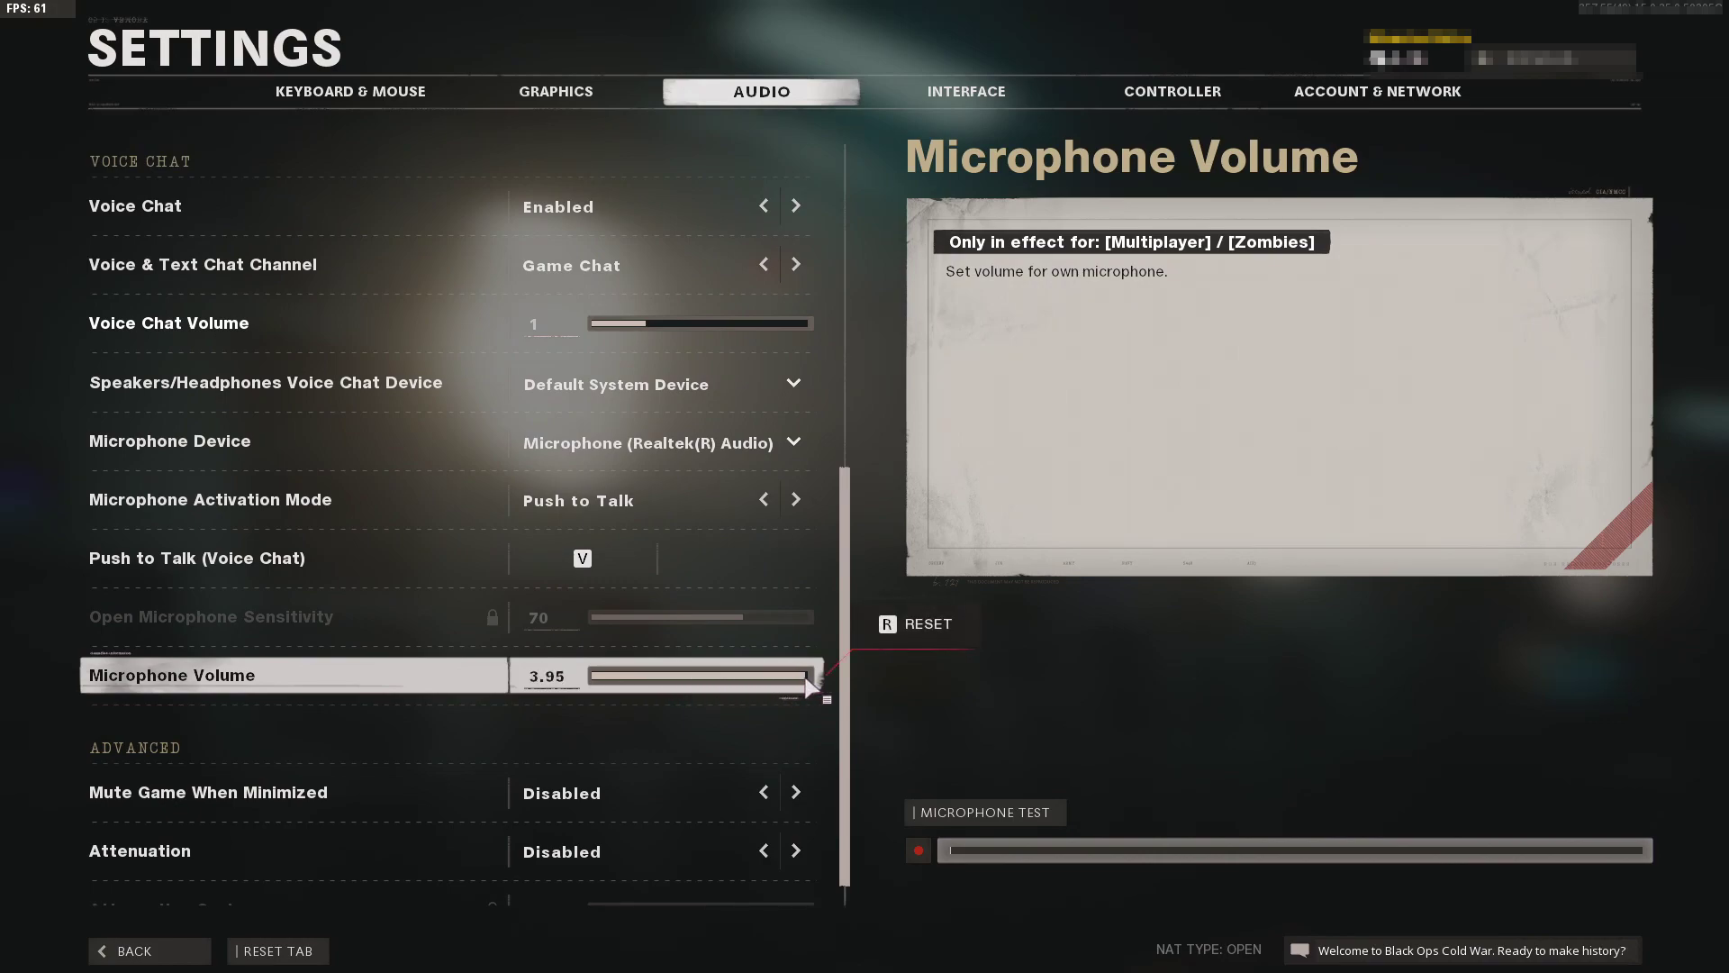